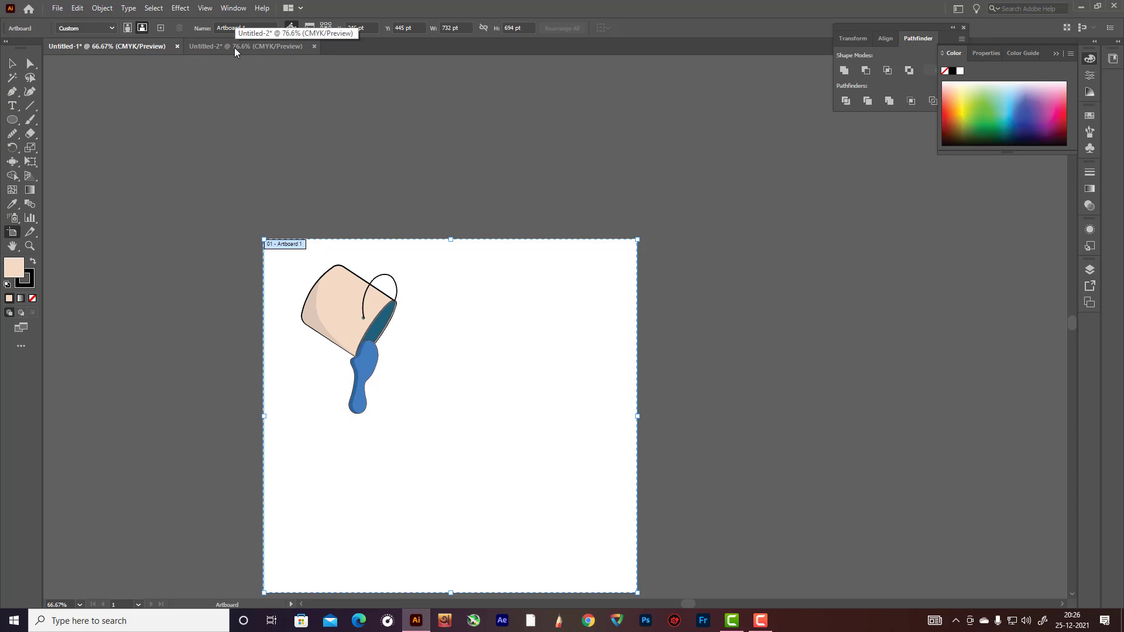
# Display the Shape Builder tool group in Untitled-1 and switch to the blank Untitled-2 document.
pyautogui.click(234, 47)
pyautogui.click(108, 50)
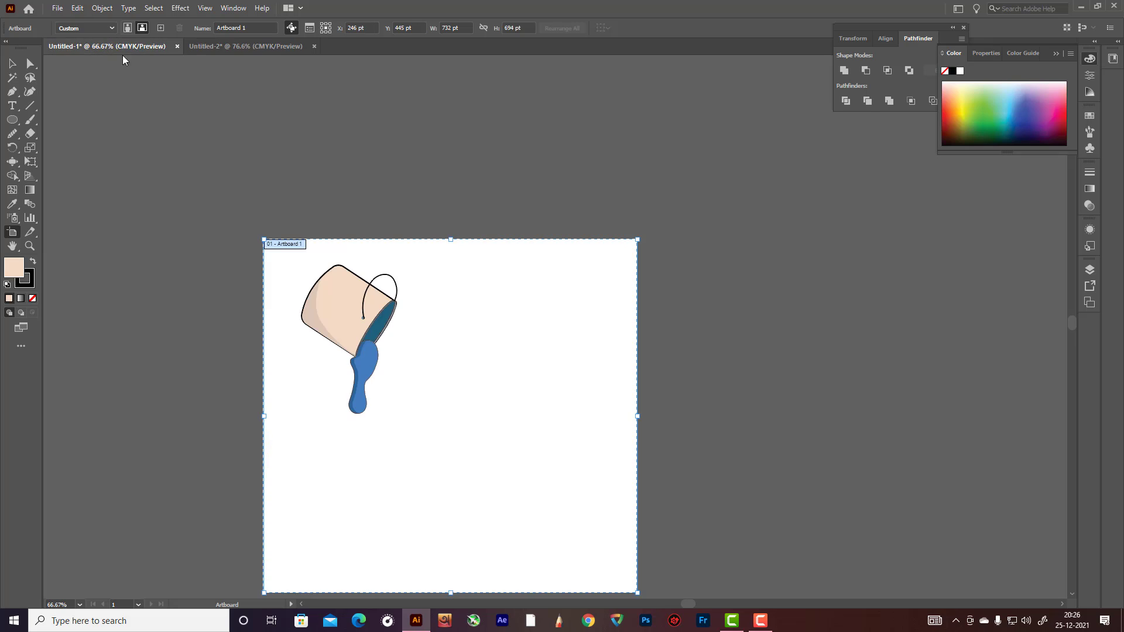
pyautogui.click(13, 179)
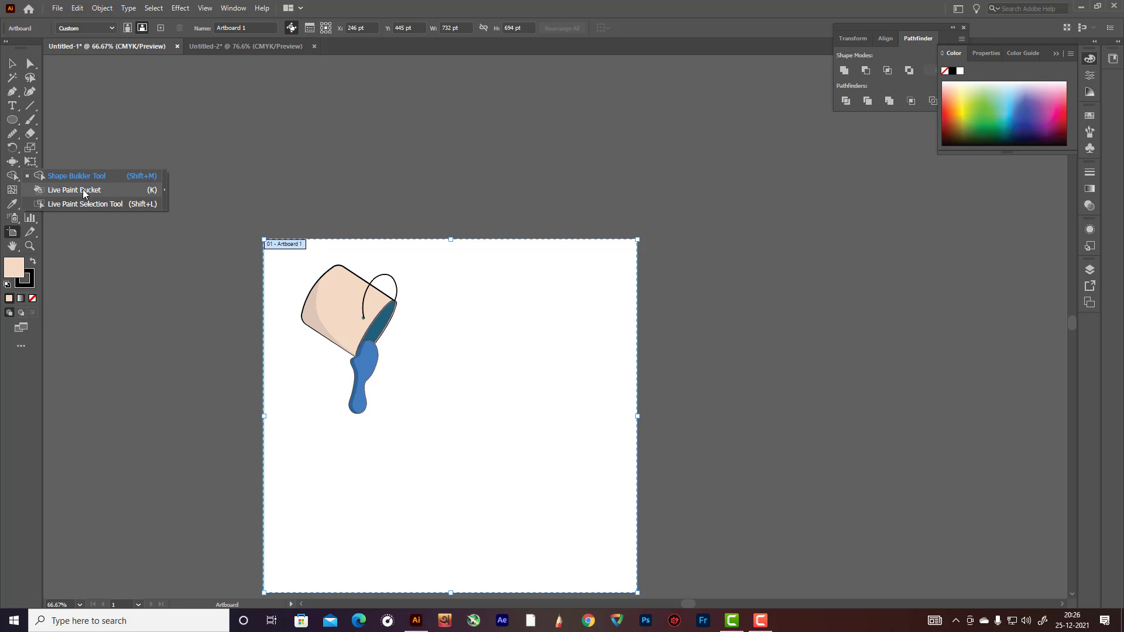
pyautogui.click(249, 46)
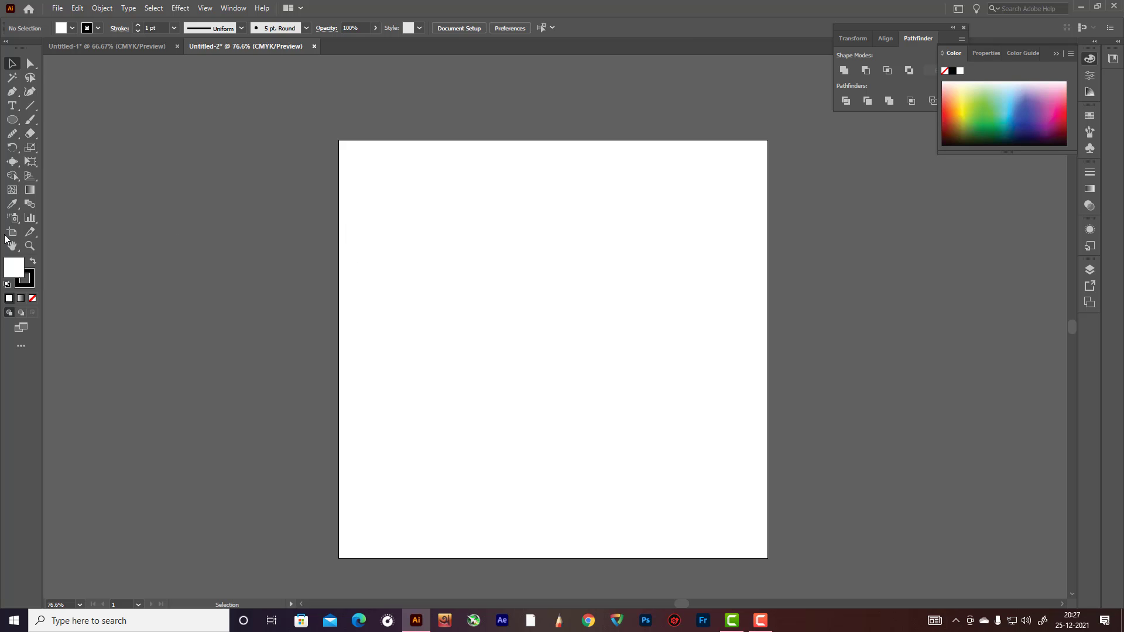
# Draw a triangle about 133 pt wide and 116 pt high beside the artboard with the Star tool.
pyautogui.moveTo(15, 121); pyautogui.dragTo(41, 164)
pyautogui.moveTo(14, 121); pyautogui.dragTo(38, 175)
pyautogui.moveTo(219, 209); pyautogui.dragTo(257, 232)
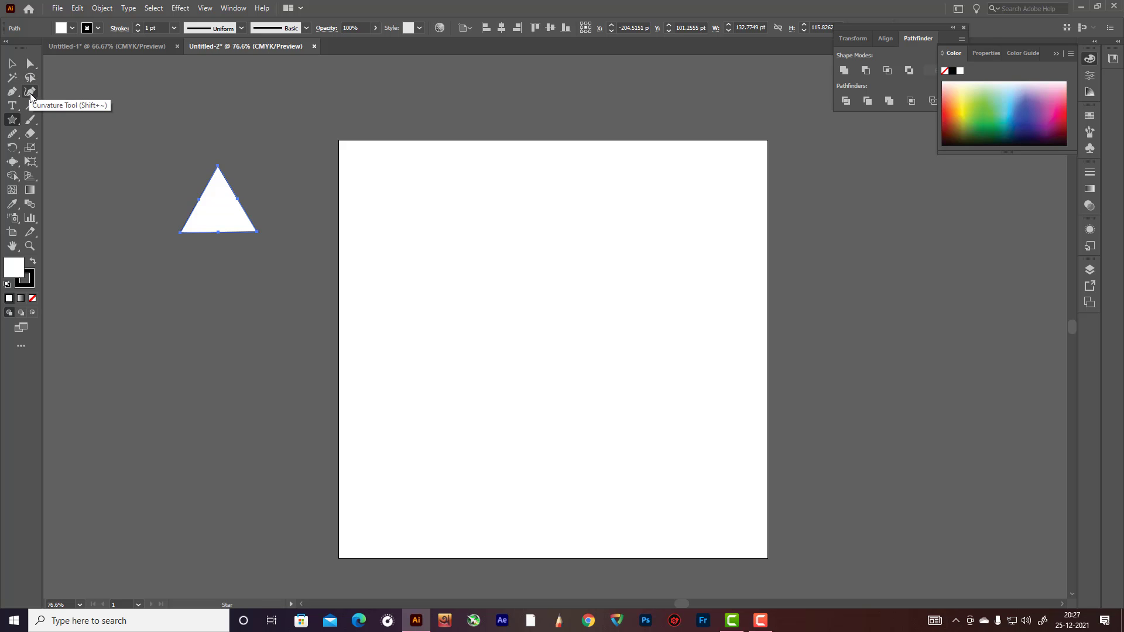
# Stretch the triangle downward from its base to a height of about 163 pt.
pyautogui.click(31, 65)
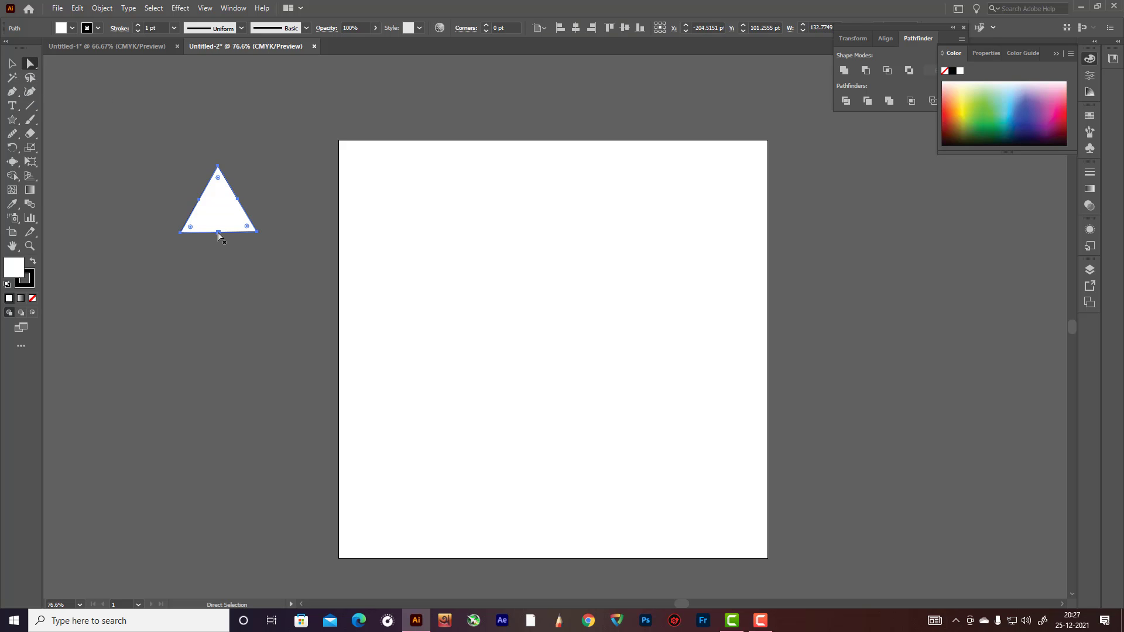
pyautogui.click(12, 64)
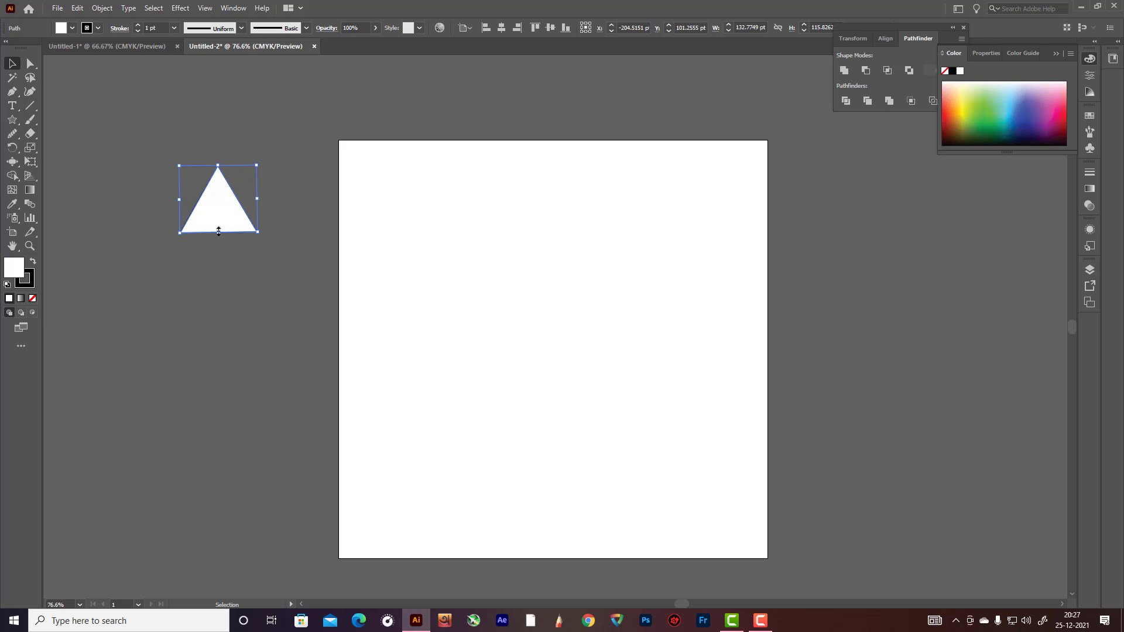
pyautogui.moveTo(219, 231); pyautogui.dragTo(216, 261)
pyautogui.moveTo(261, 158); pyautogui.dragTo(261, 159)
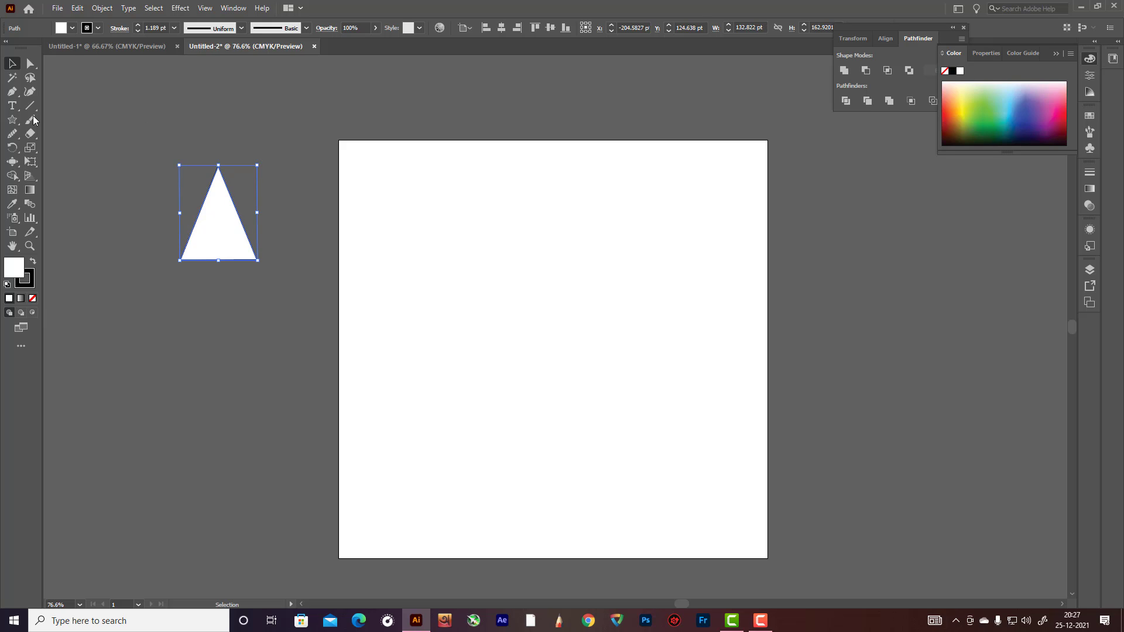
pyautogui.click(11, 91)
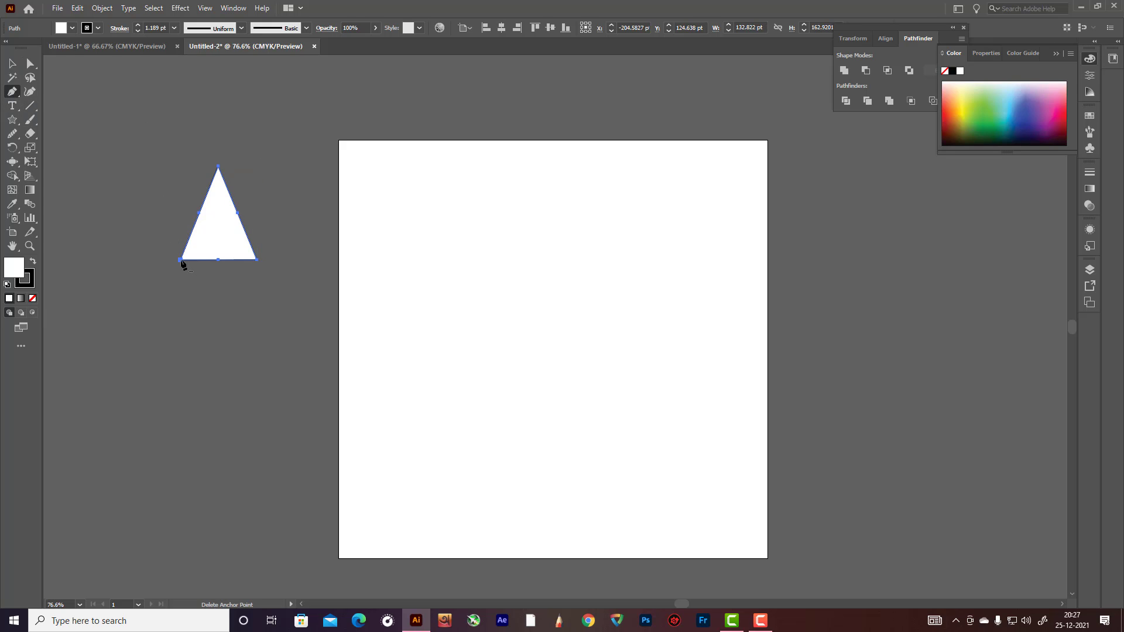
pyautogui.click(181, 259)
pyautogui.hotkey('ctrl', 'z')
# Draw a closed, downward-tapering four-sided shape about 107 pt high beneath the triangle with the Pen tool, sharing the triangle's base corners.
pyautogui.press('v')
pyautogui.click(202, 169)
pyautogui.click(12, 91)
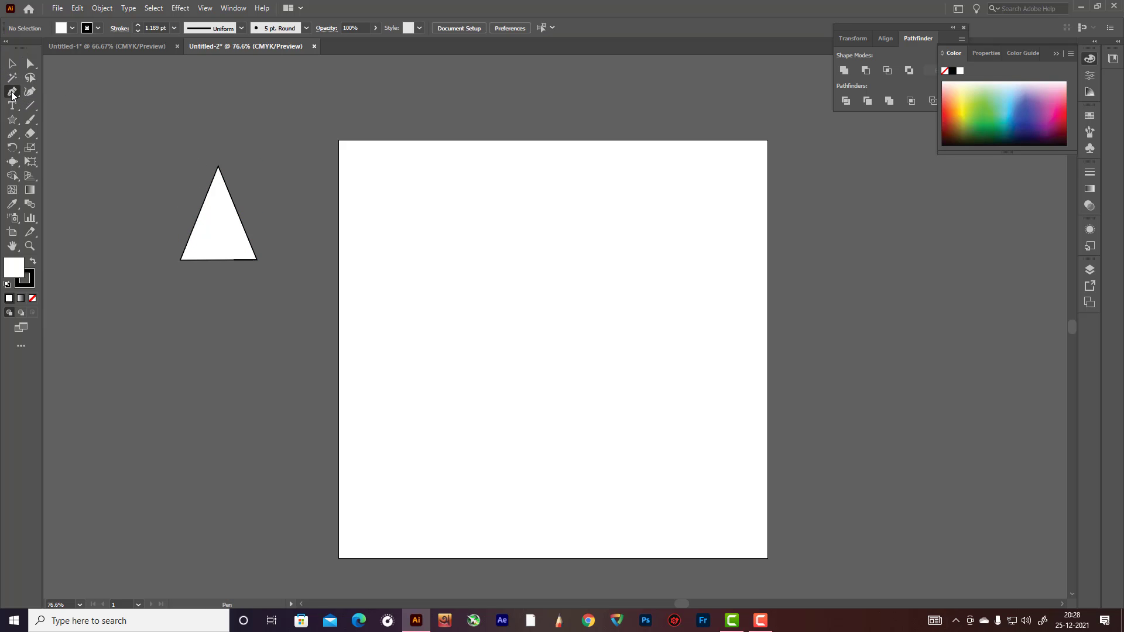
pyautogui.click(181, 260)
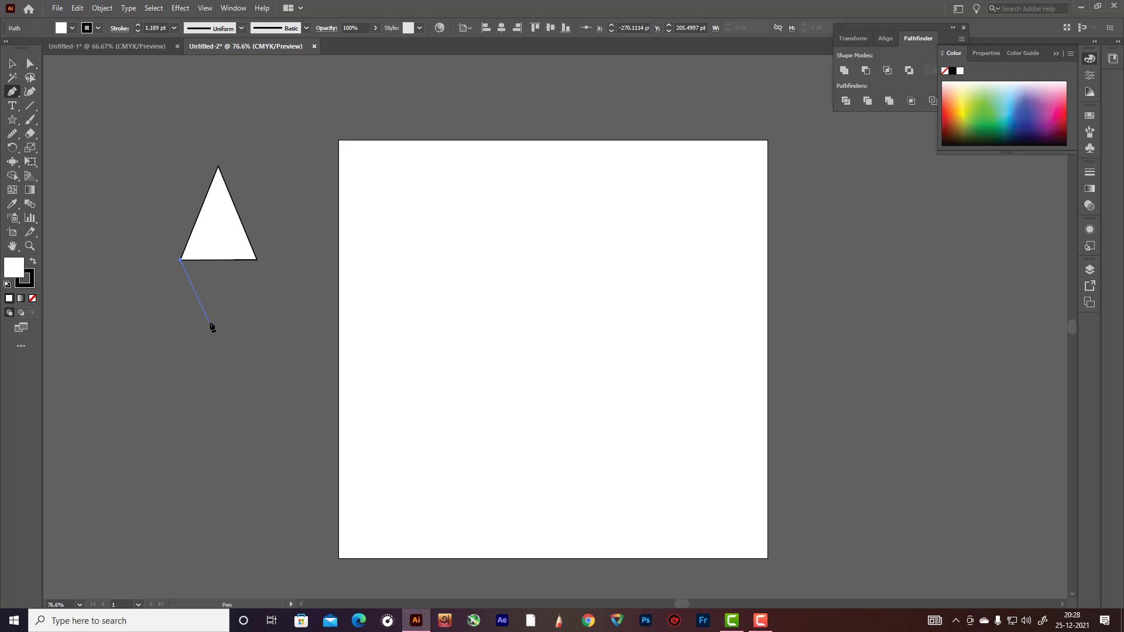
pyautogui.click(210, 322)
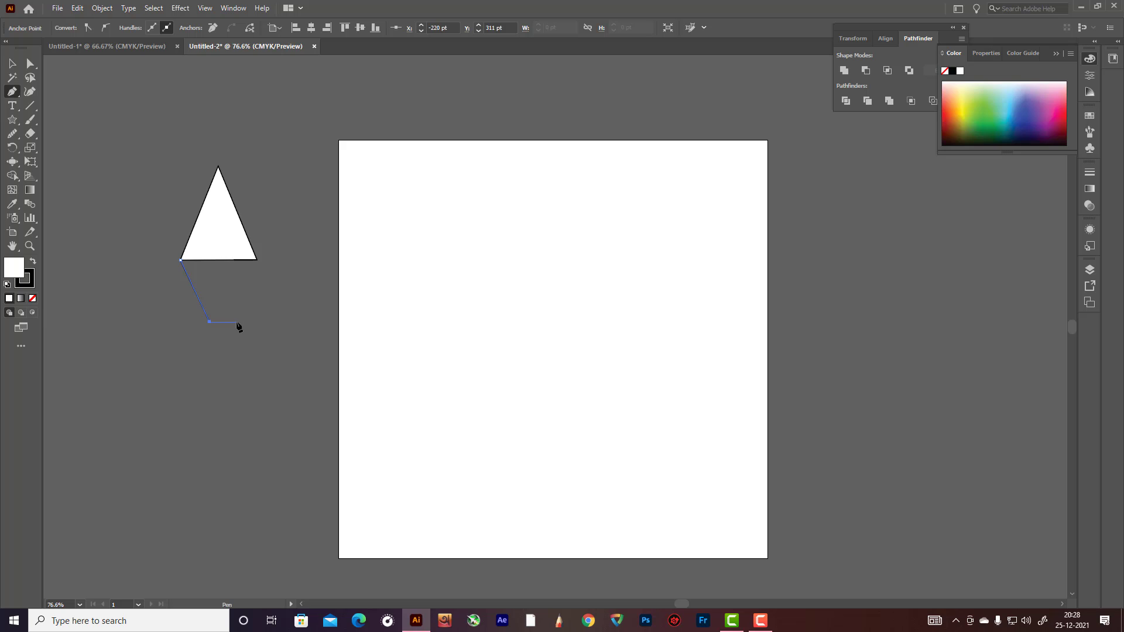
pyautogui.click(237, 322)
pyautogui.click(256, 259)
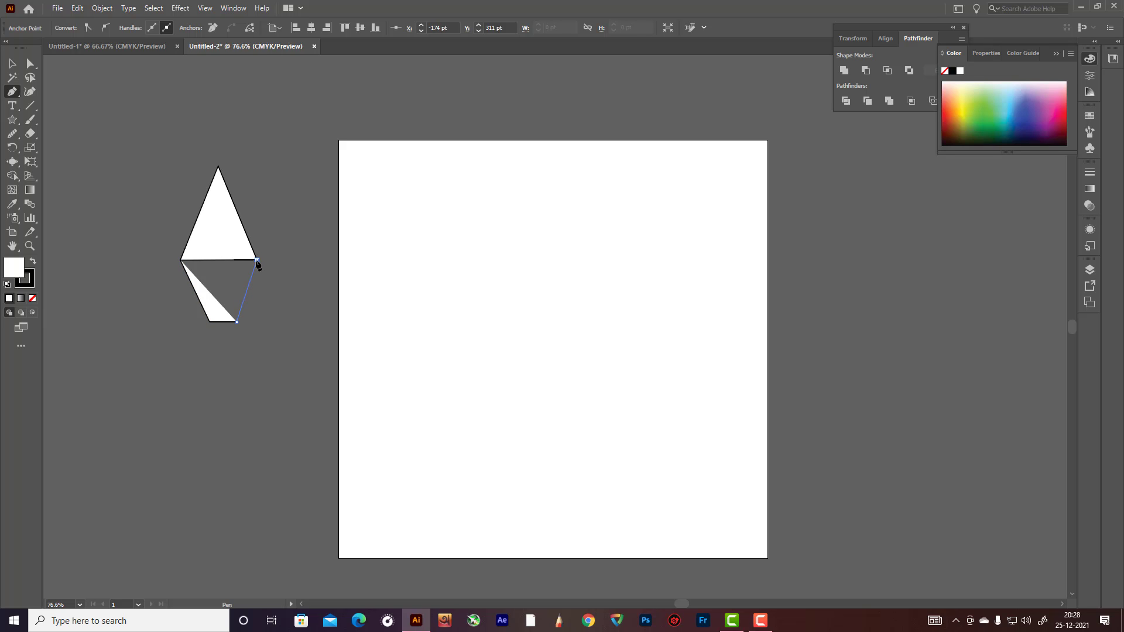
pyautogui.click(181, 259)
pyautogui.click(181, 260)
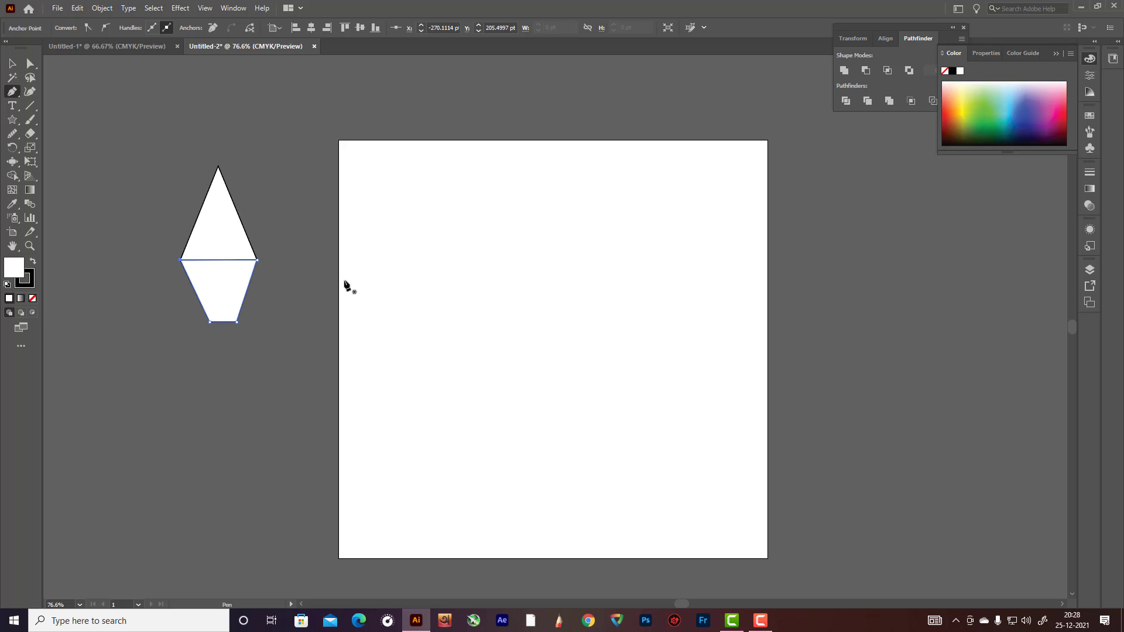
# Move the tapered shape's lower-left corner outward and unite it with the triangle into one nib outline.
pyautogui.click(30, 91)
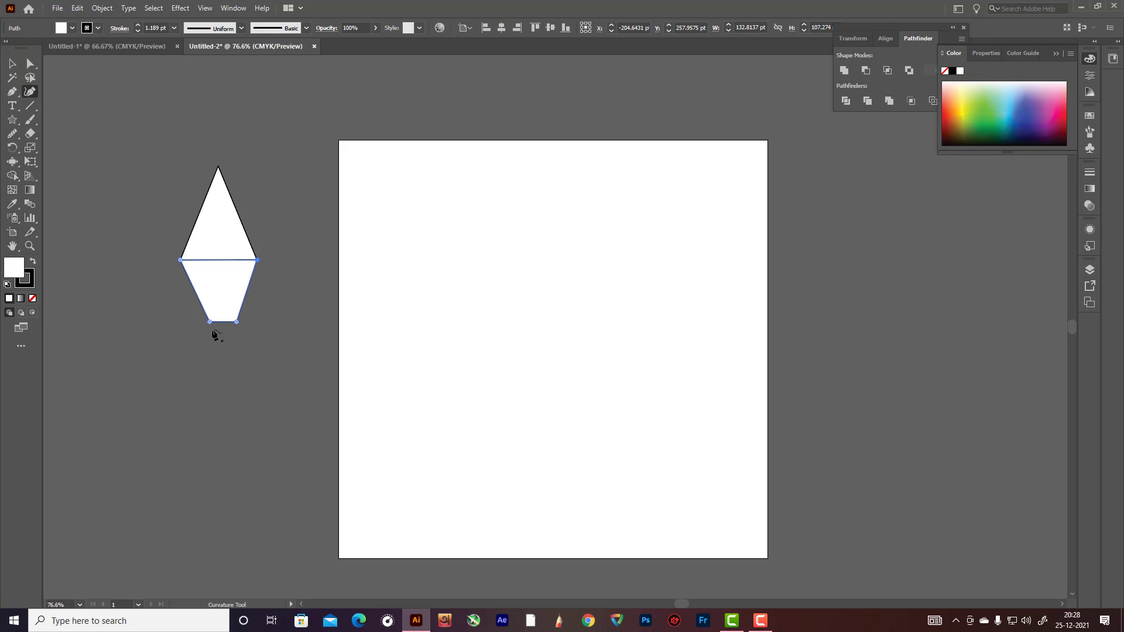
pyautogui.moveTo(209, 321); pyautogui.dragTo(236, 322)
pyautogui.click(11, 63)
pyautogui.moveTo(174, 207); pyautogui.dragTo(266, 252)
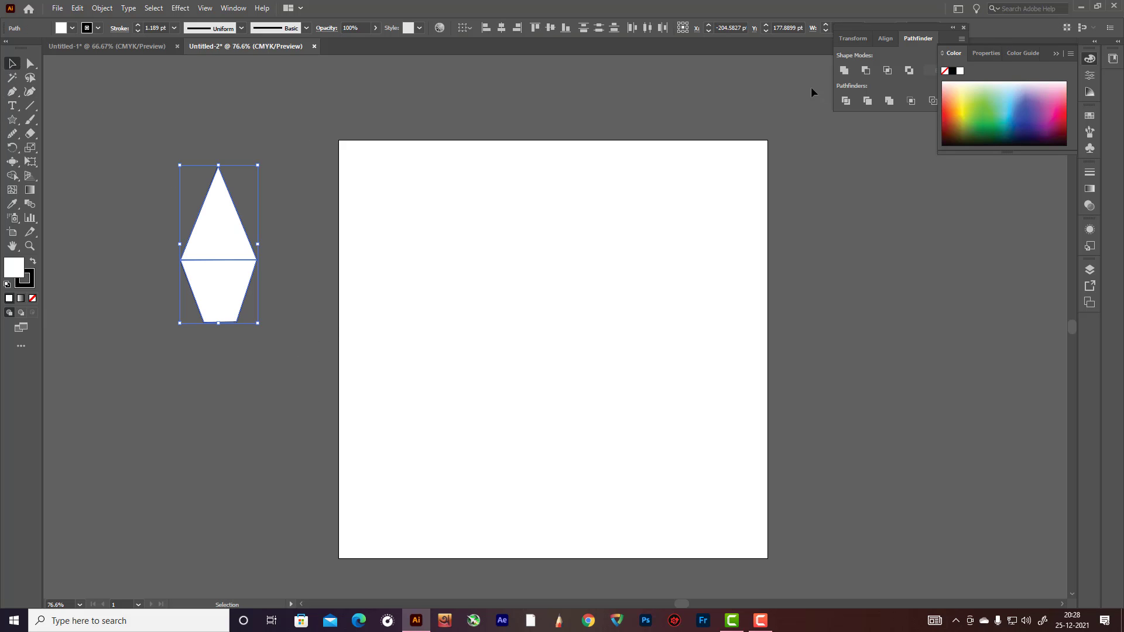
pyautogui.click(844, 70)
pyautogui.click(247, 152)
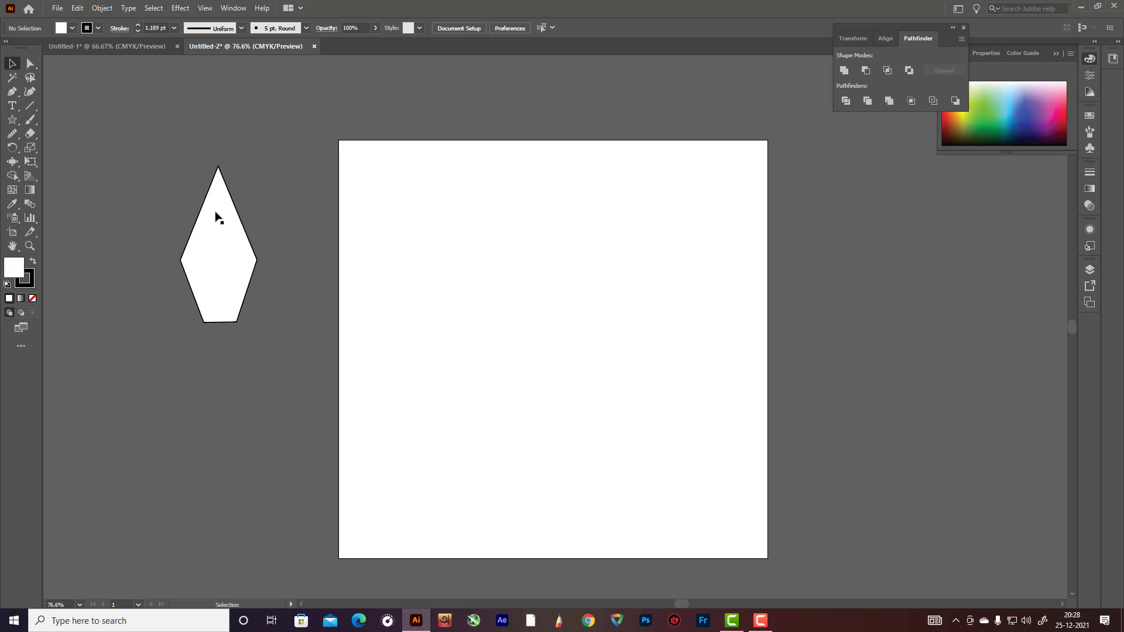
# Draw an unfilled vertical line about 301 pt long through the nib, from above its tip to below its base.
pyautogui.click(10, 98)
pyautogui.click(33, 278)
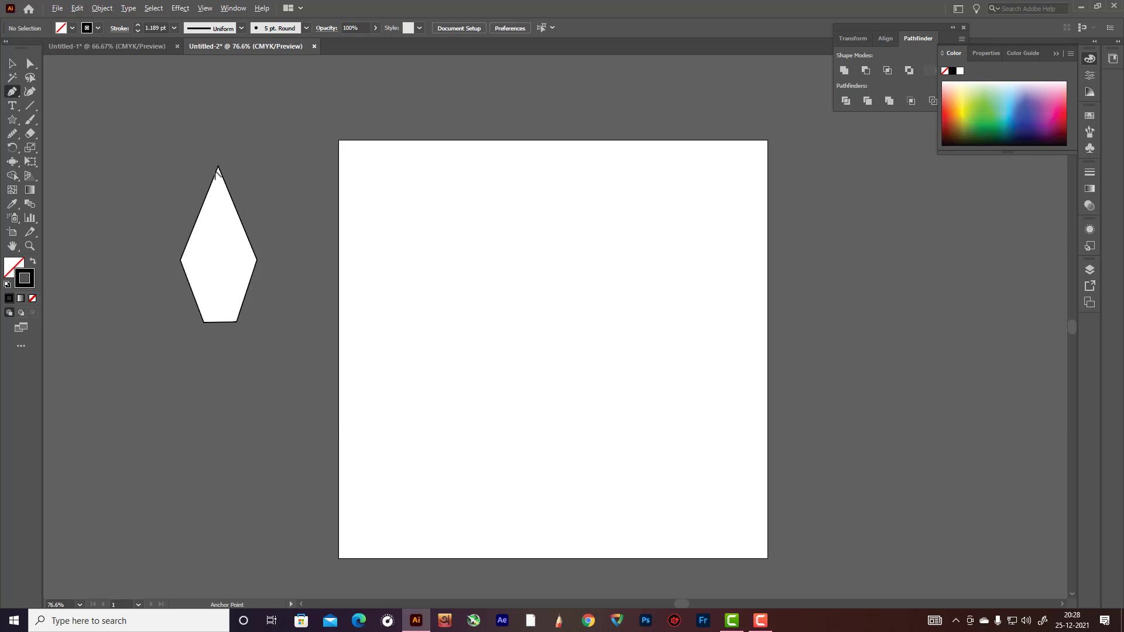
pyautogui.keyDown('alt'); pyautogui.scroll(3, 215, 171); pyautogui.keyUp('alt')
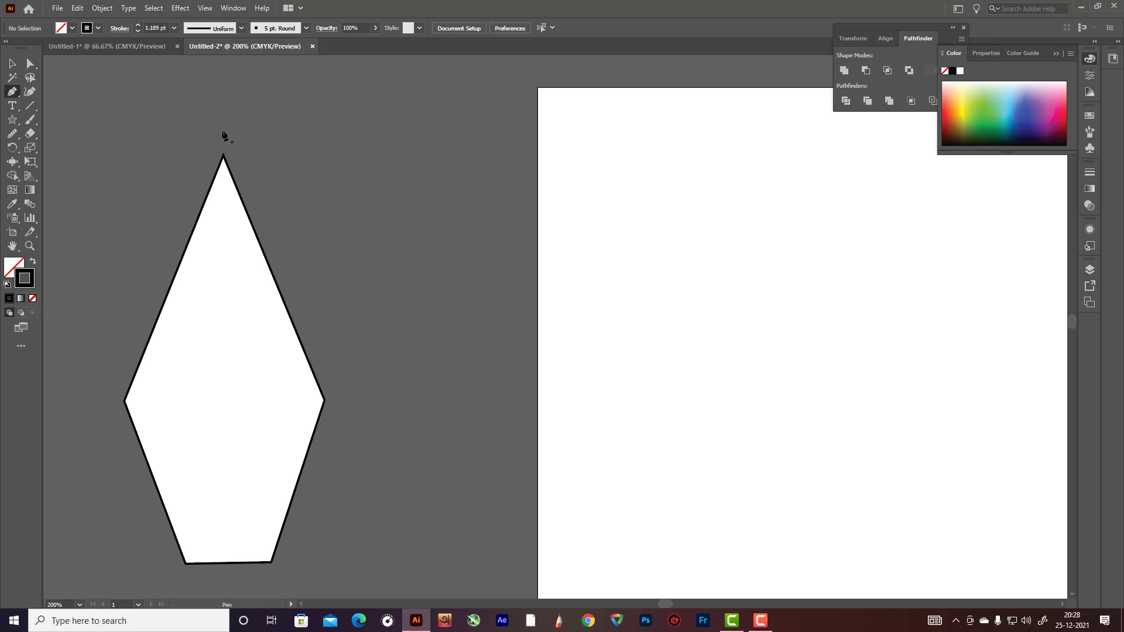
pyautogui.click(223, 156)
pyautogui.scroll(-2, 213, 351)
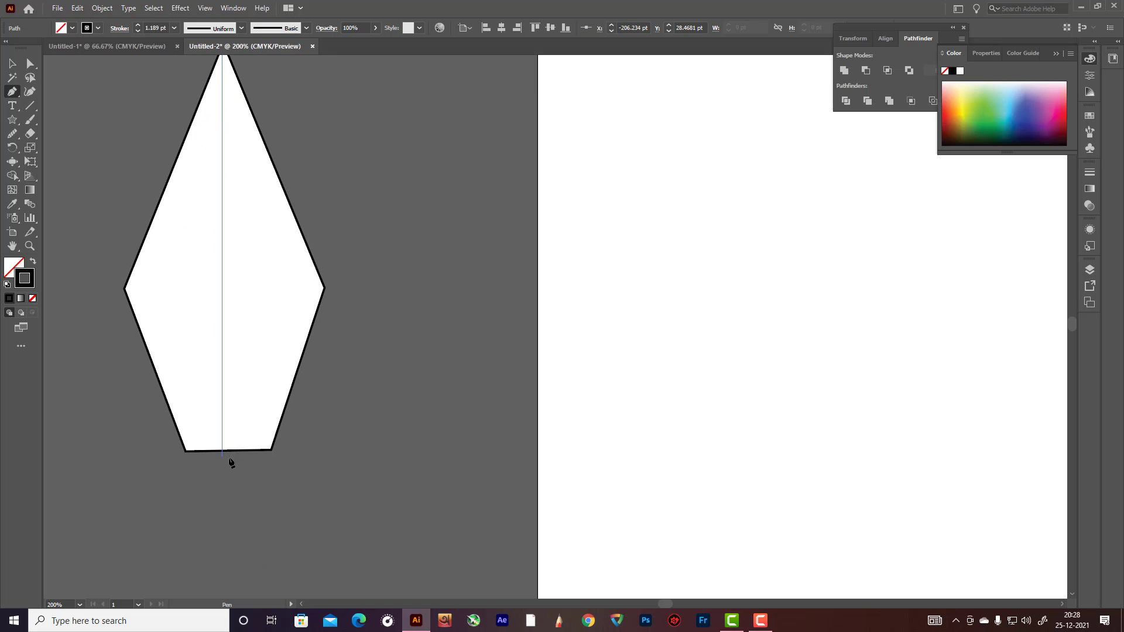
pyautogui.click(223, 476)
pyautogui.scroll(2, 228, 351)
pyautogui.press('v')
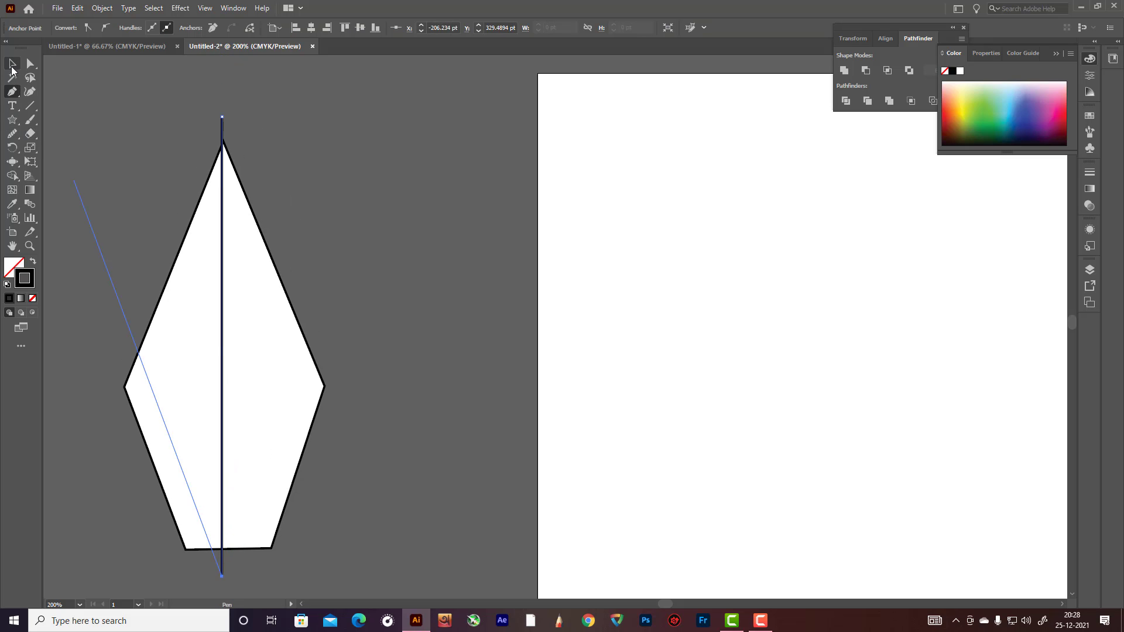
# Shift the vertical line so that it passes through the nib's tip, and deselect it.
pyautogui.moveTo(223, 291); pyautogui.dragTo(226, 278)
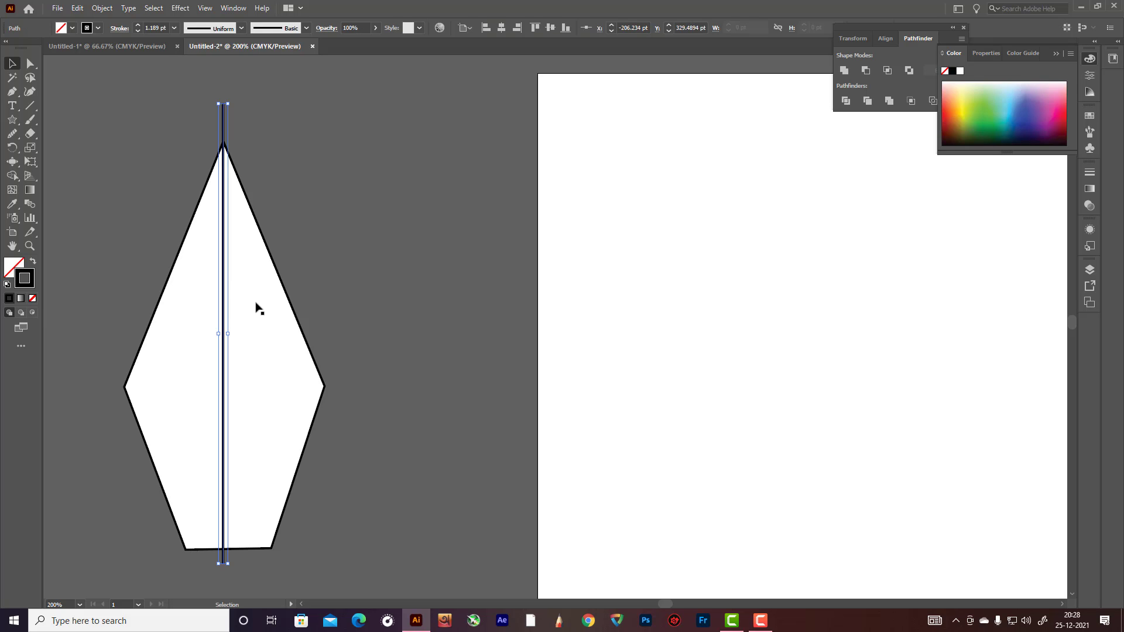
pyautogui.scroll(-1, 263, 305)
pyautogui.click(395, 287)
pyautogui.scroll(-1, 394, 287)
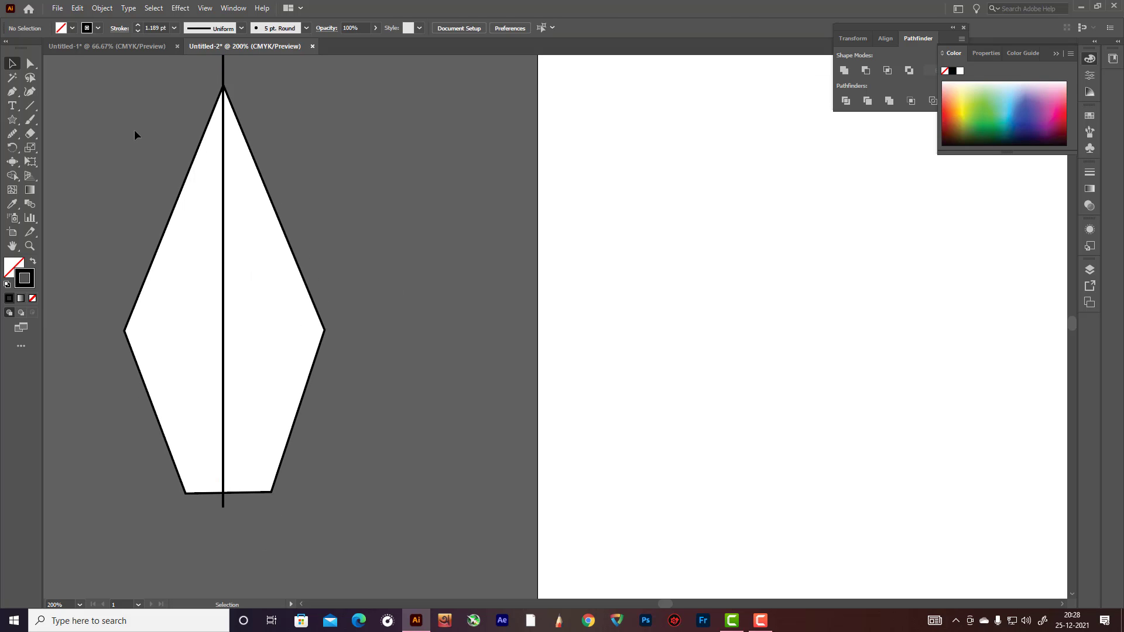
# Draw a circle about 19.5 pt in diameter on the vertical line in the lower half of the nib.
pyautogui.rightClick(12, 119)
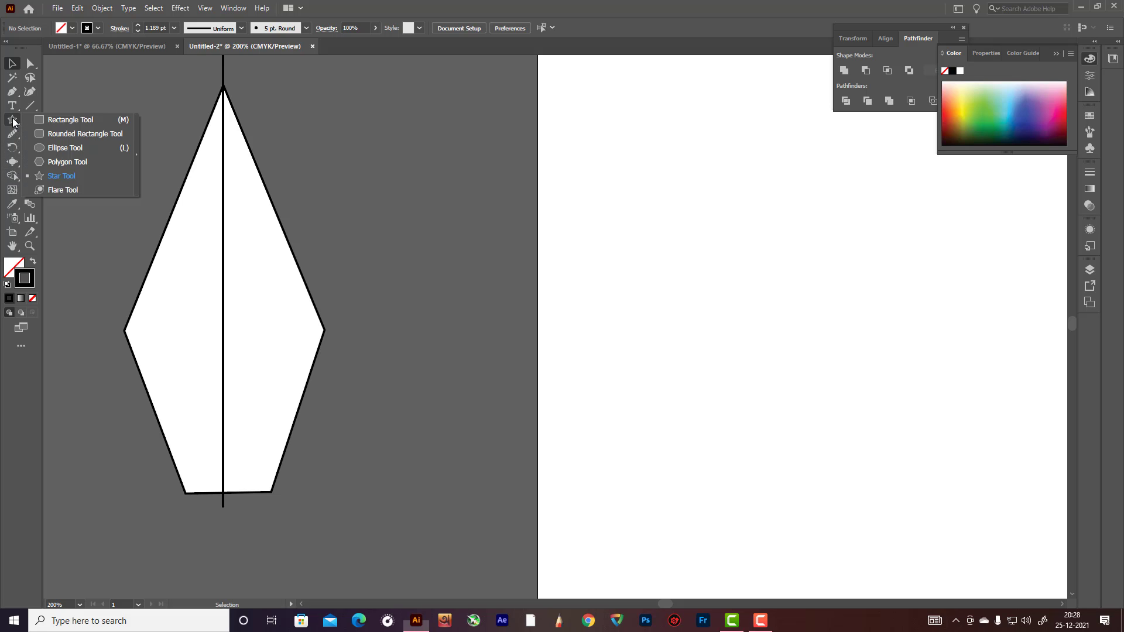
pyautogui.click(59, 147)
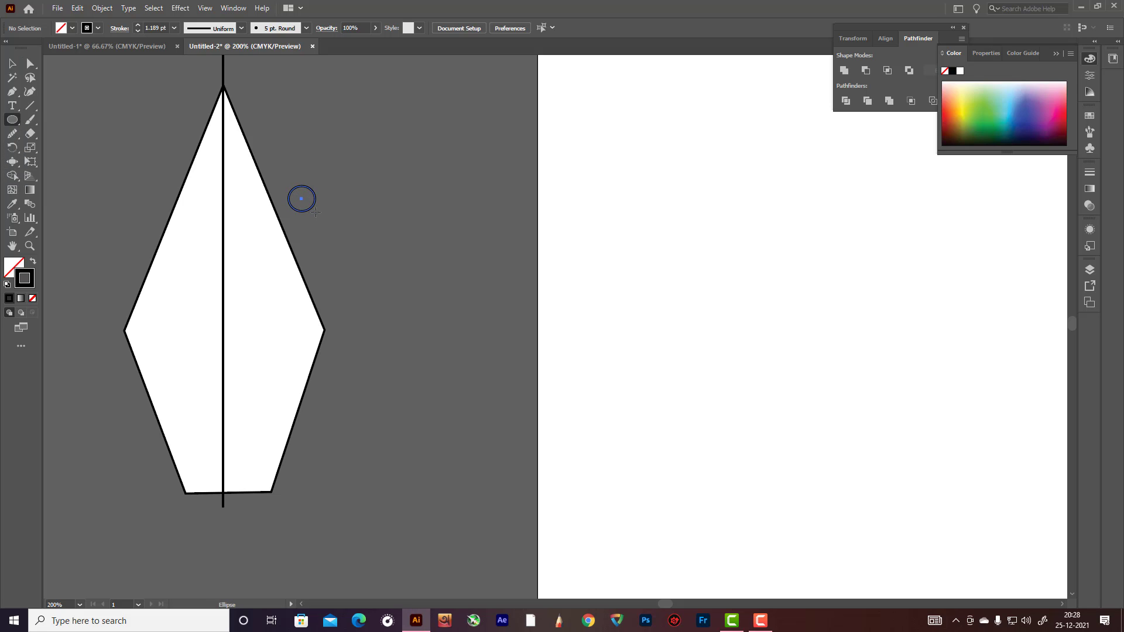
pyautogui.moveTo(318, 217); pyautogui.dragTo(234, 357)
pyautogui.press('v')
pyautogui.click(320, 179)
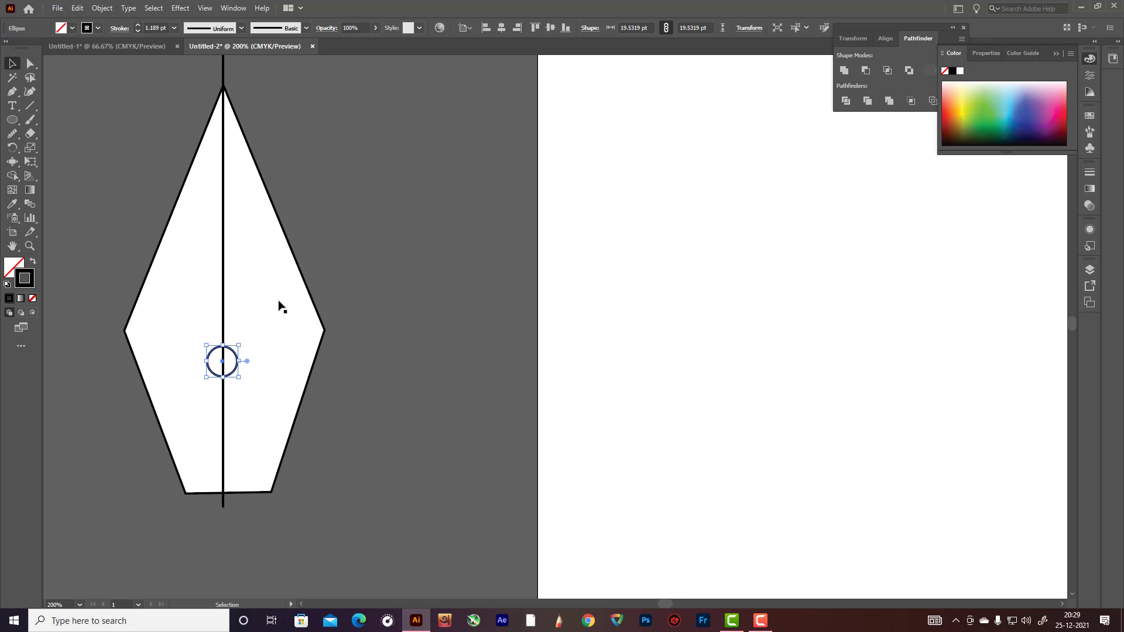
# Shorten the nib outline from its tip to about 241 pt high and nudge the circle to centre it on the line.
pyautogui.click(292, 234)
pyautogui.click(281, 233)
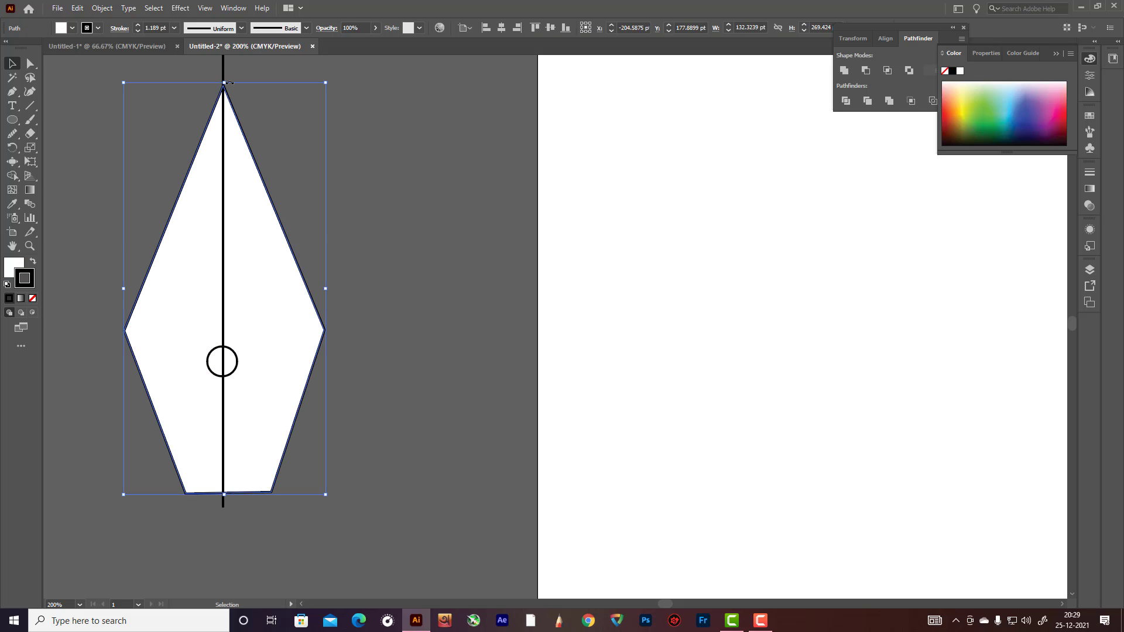
pyautogui.moveTo(224, 84); pyautogui.dragTo(223, 128)
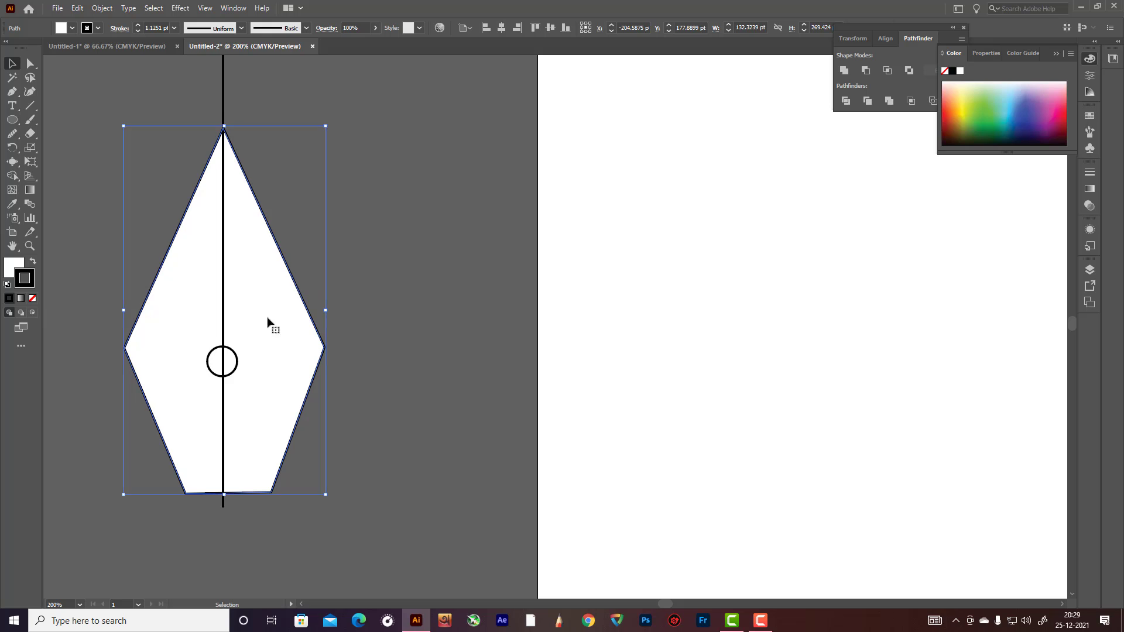
pyautogui.click(293, 318)
pyautogui.moveTo(239, 363); pyautogui.dragTo(240, 363)
pyautogui.click(385, 278)
# Shorten the vertical line from below so that it ends at the top of the circle.
pyautogui.click(223, 483)
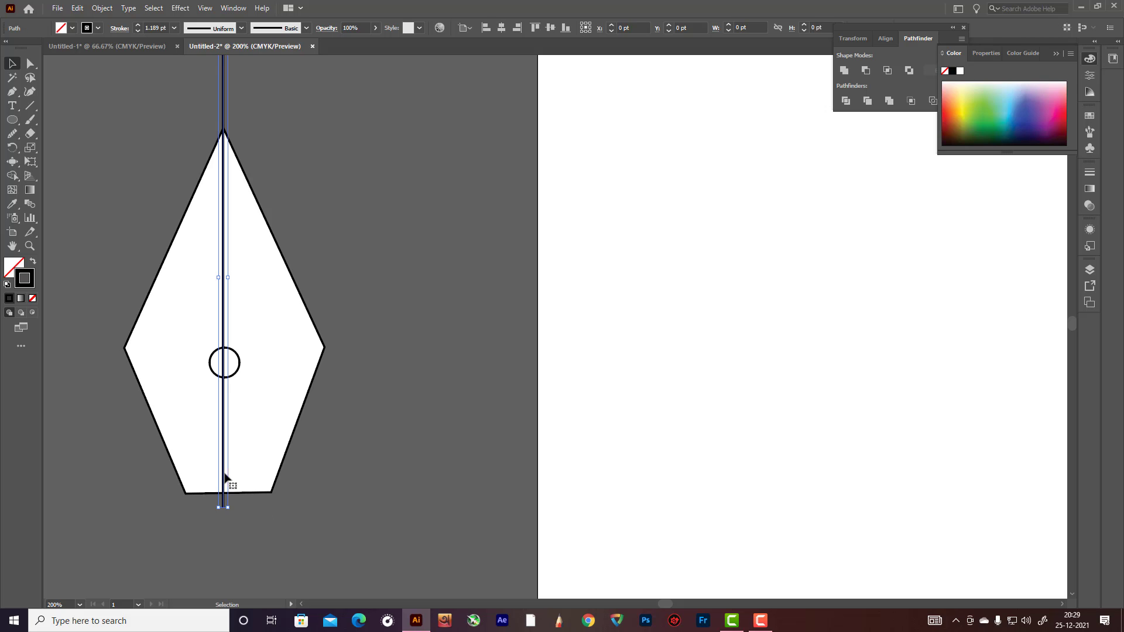
pyautogui.moveTo(223, 507); pyautogui.dragTo(226, 348)
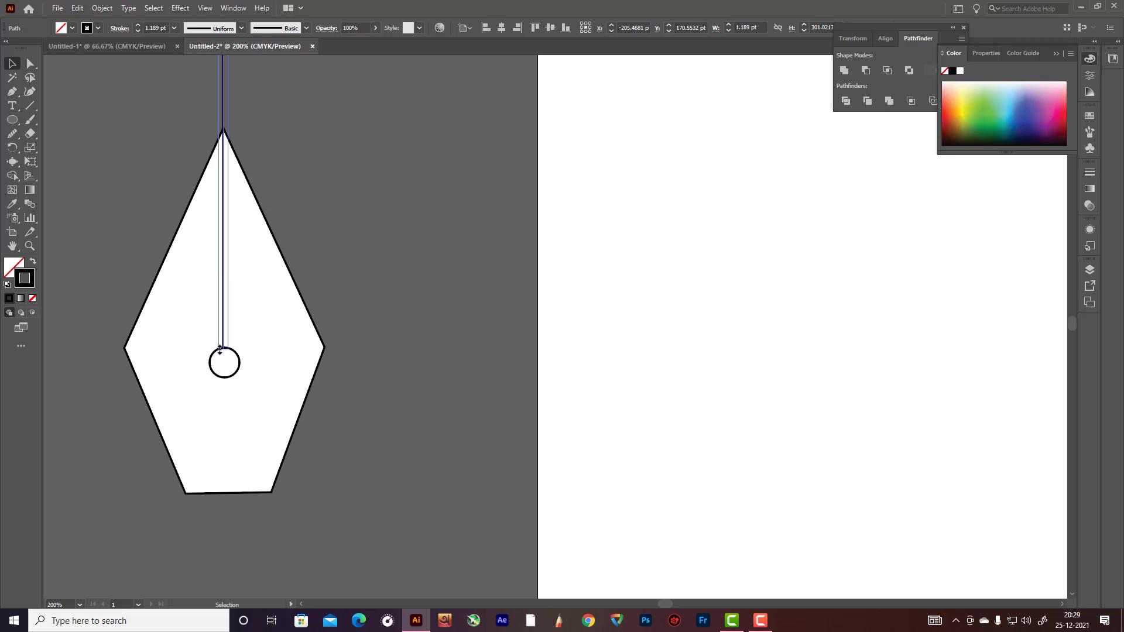
pyautogui.click(354, 303)
# Remove the part of the line that projects above the nib's tip with the Shape Builder tool.
pyautogui.scroll(1, 376, 286)
pyautogui.moveTo(150, 111); pyautogui.dragTo(402, 505)
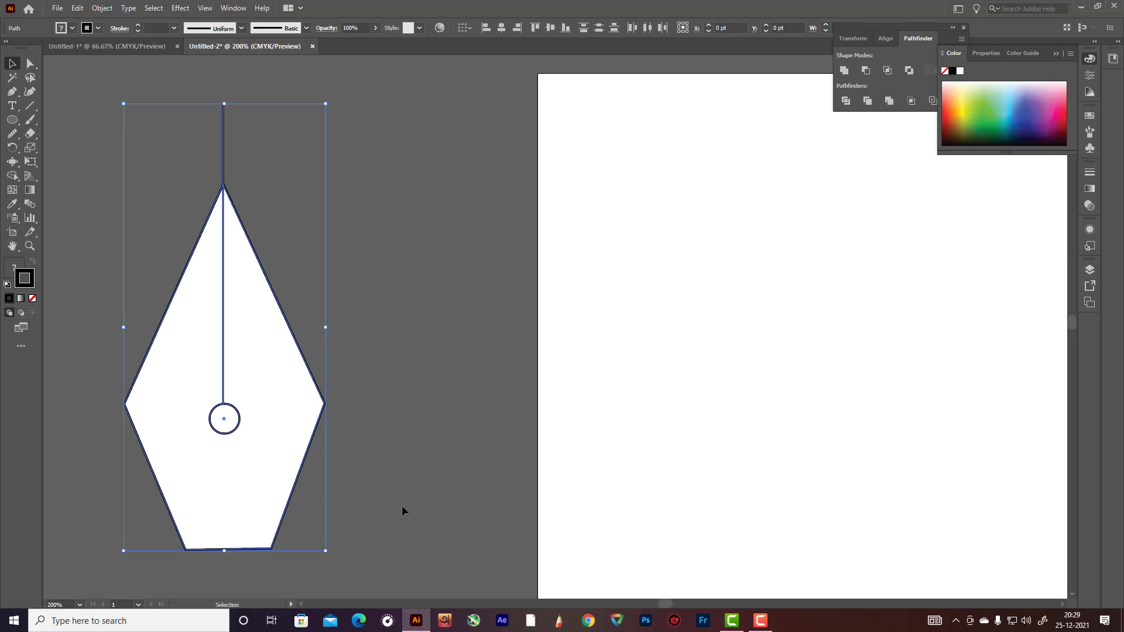
pyautogui.click(12, 175)
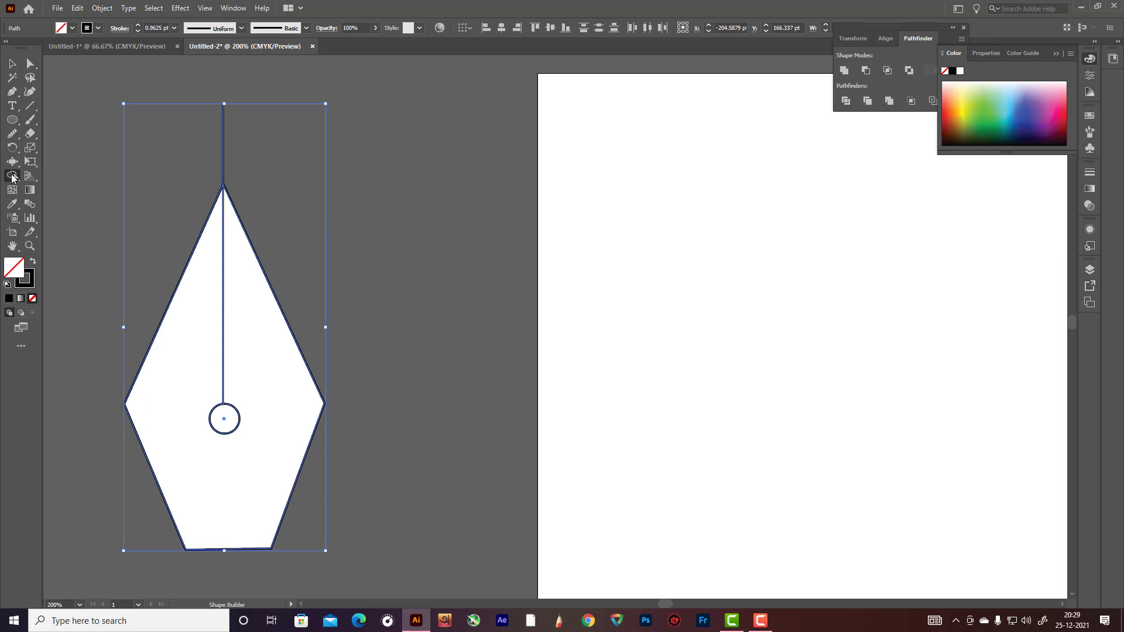
pyautogui.keyDown('alt'); pyautogui.click(223, 149); pyautogui.keyUp('alt')
pyautogui.scroll(-2, 216, 155)
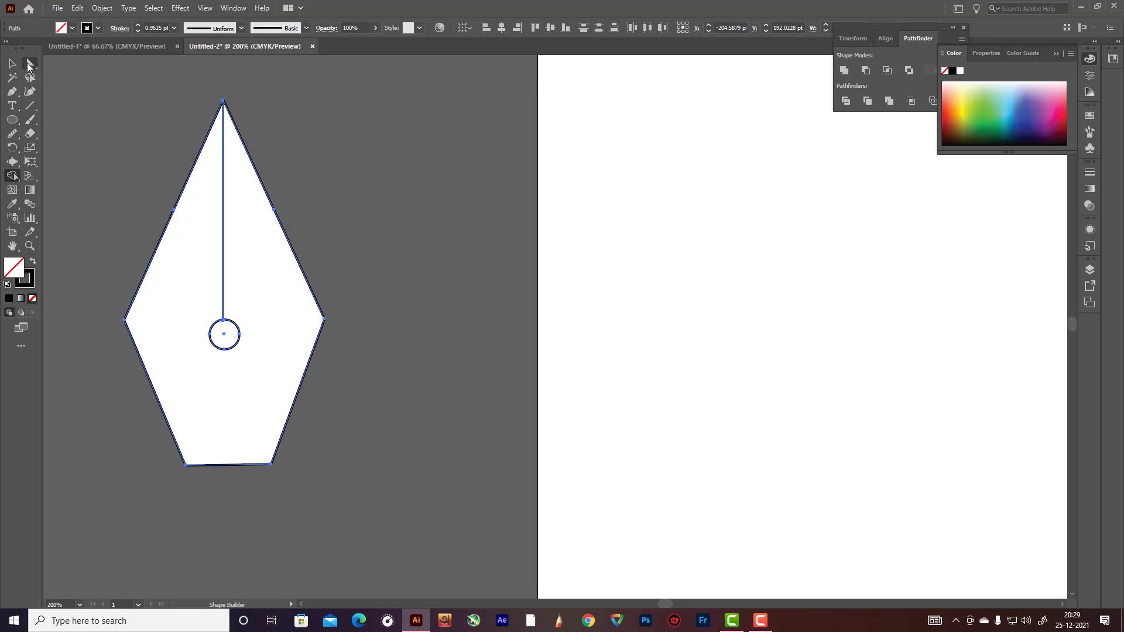
pyautogui.click(12, 64)
pyautogui.click(374, 146)
# Fill the nib outline with blue 36ADE8.
pyautogui.scroll(-1, 374, 147)
pyautogui.click(294, 218)
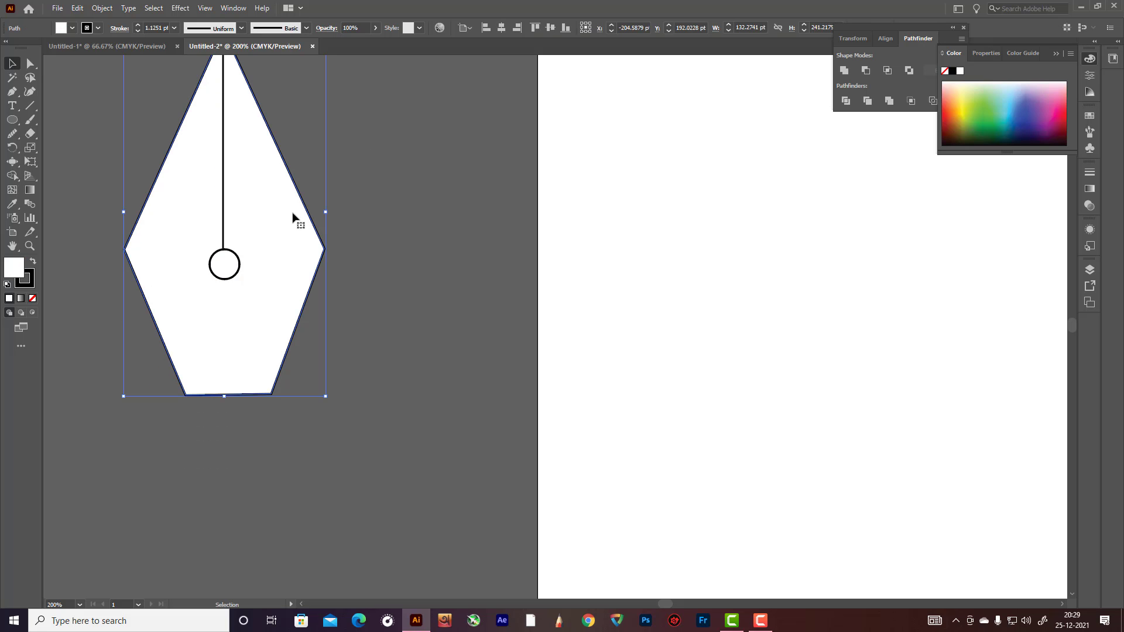
pyautogui.doubleClick(16, 264)
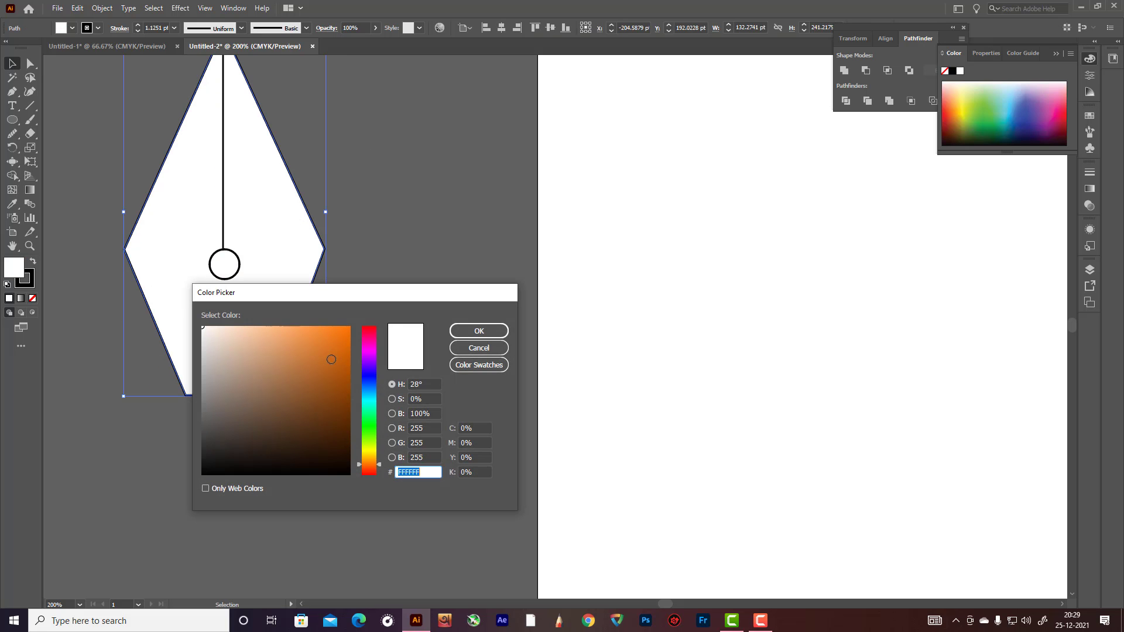
pyautogui.click(370, 392)
pyautogui.click(317, 341)
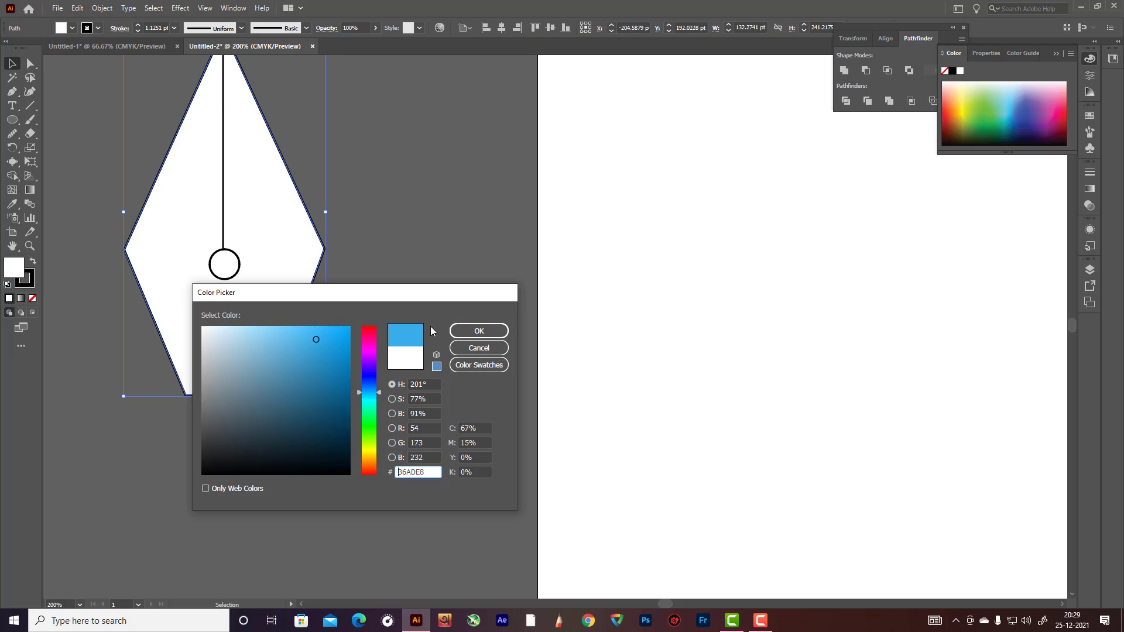
pyautogui.click(479, 331)
pyautogui.click(440, 286)
pyautogui.scroll(1, 436, 292)
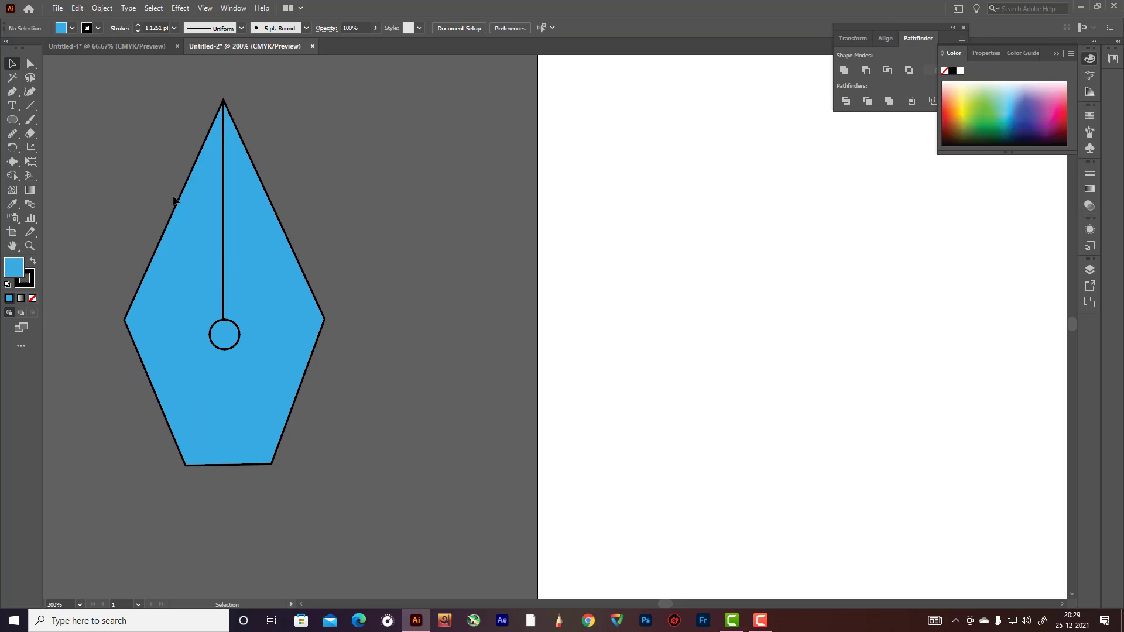
# Set the stroke weight of the nib outline, slit line and circle to 4 pt.
pyautogui.hotkey('ctrl', 'a')
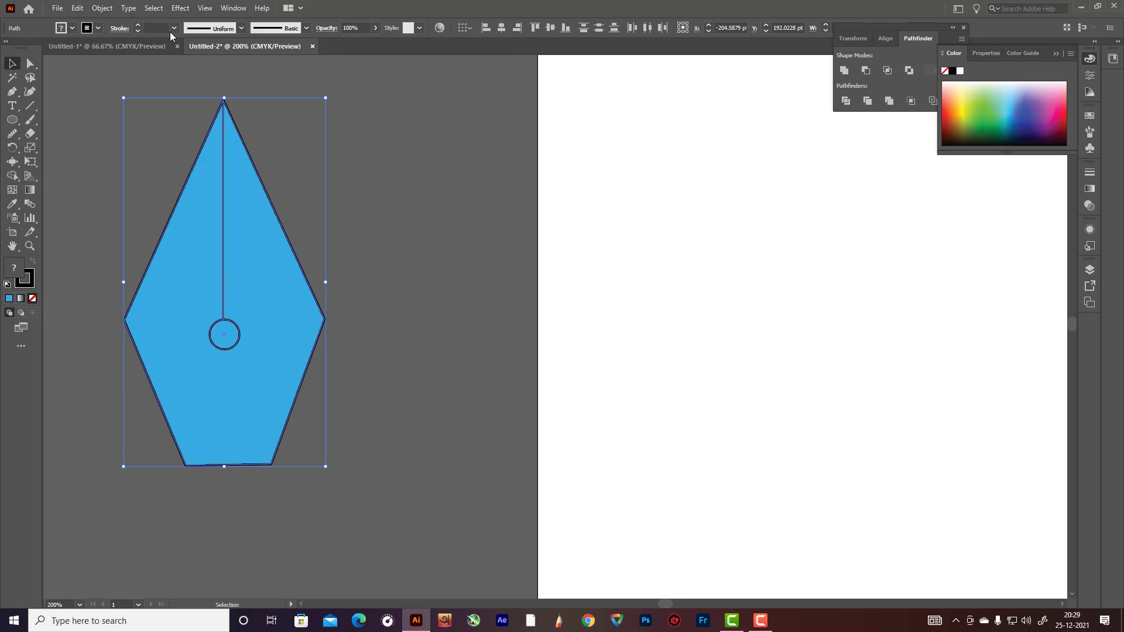
pyautogui.click(165, 27)
pyautogui.scroll(7, 165, 27)
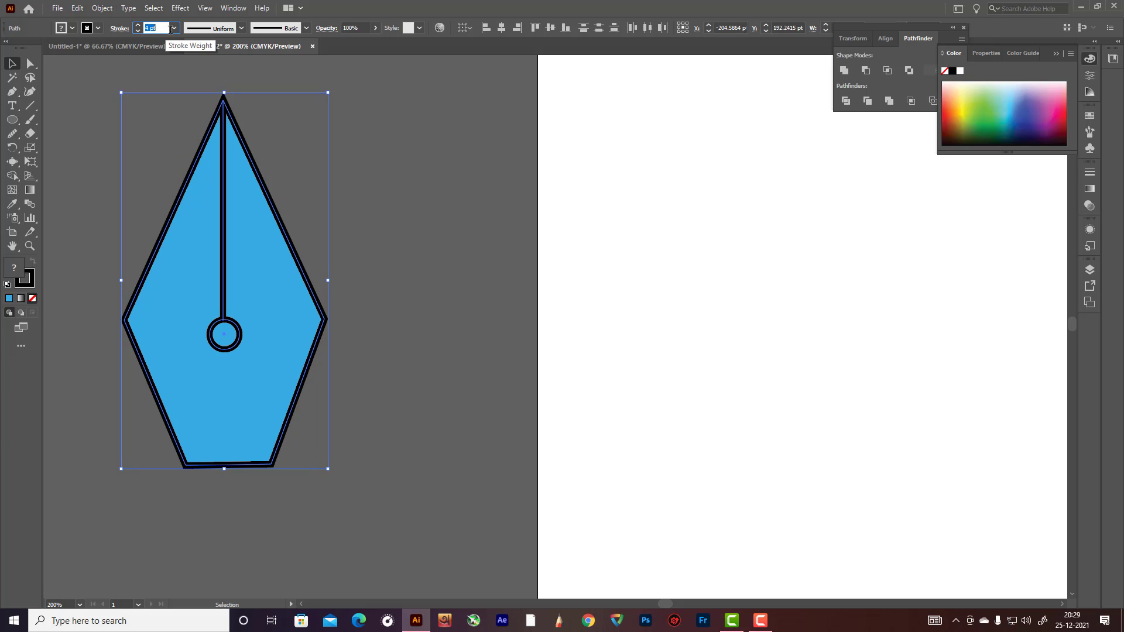
pyautogui.click(408, 177)
pyautogui.click(406, 176)
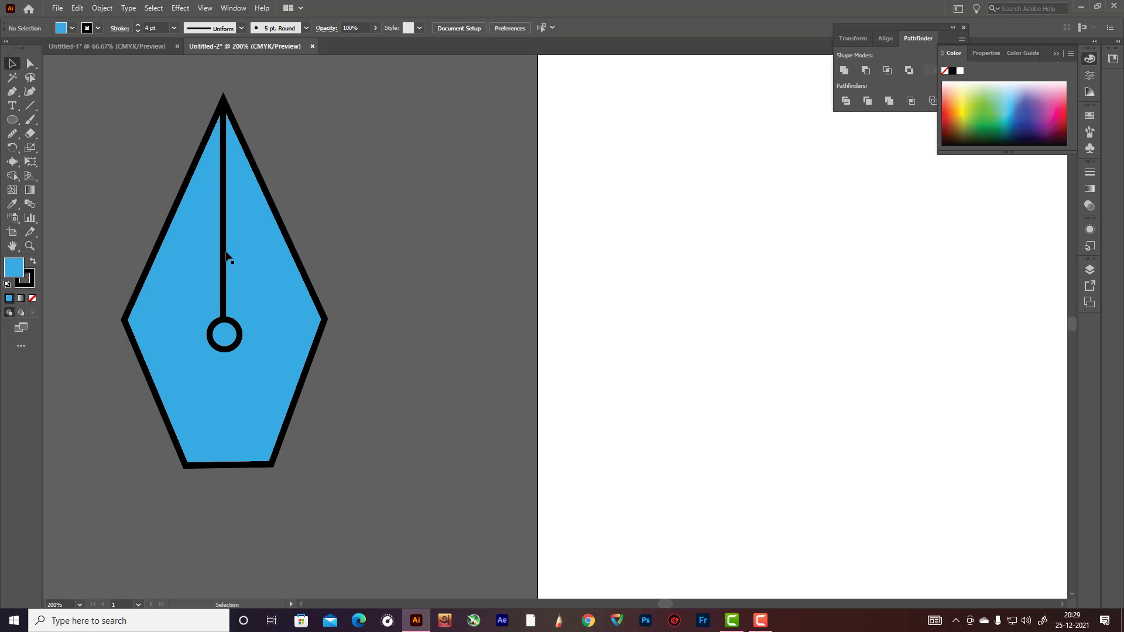
pyautogui.click(234, 331)
pyautogui.click(339, 294)
pyautogui.click(238, 335)
pyautogui.rightClick(242, 351)
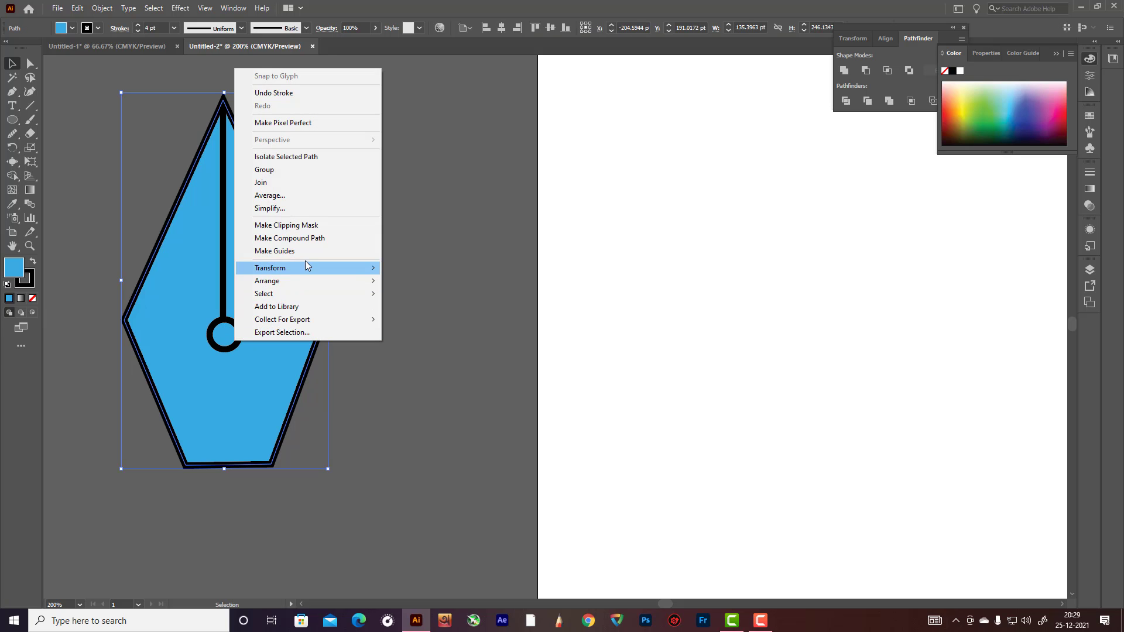
pyautogui.click(416, 218)
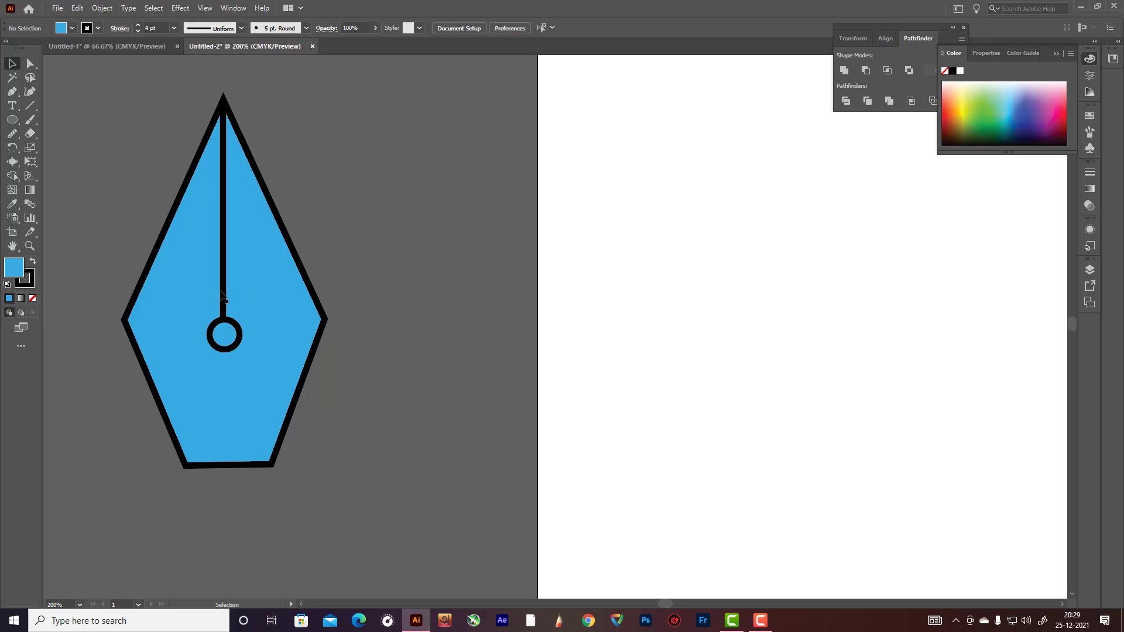
pyautogui.click(222, 296)
pyautogui.rightClick(223, 295)
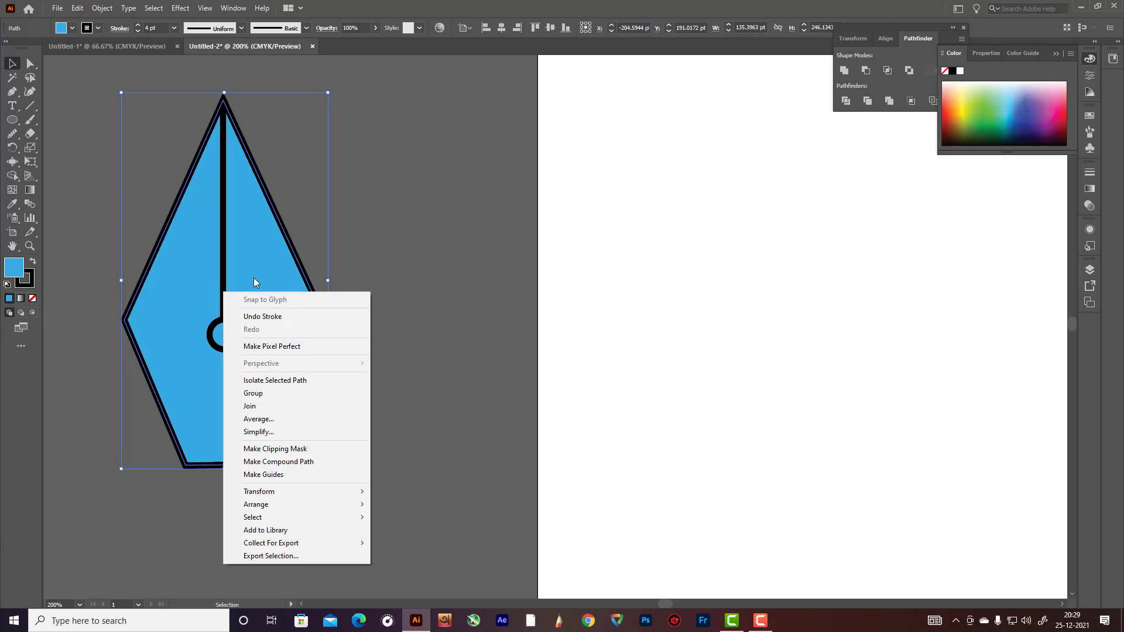
pyautogui.click(401, 223)
# Nudge the nib outline slightly upwards and shift the small circle left to centre it on the slit line.
pyautogui.moveTo(255, 166); pyautogui.dragTo(231, 163)
pyautogui.moveTo(251, 163); pyautogui.dragTo(248, 159)
pyautogui.click(231, 273)
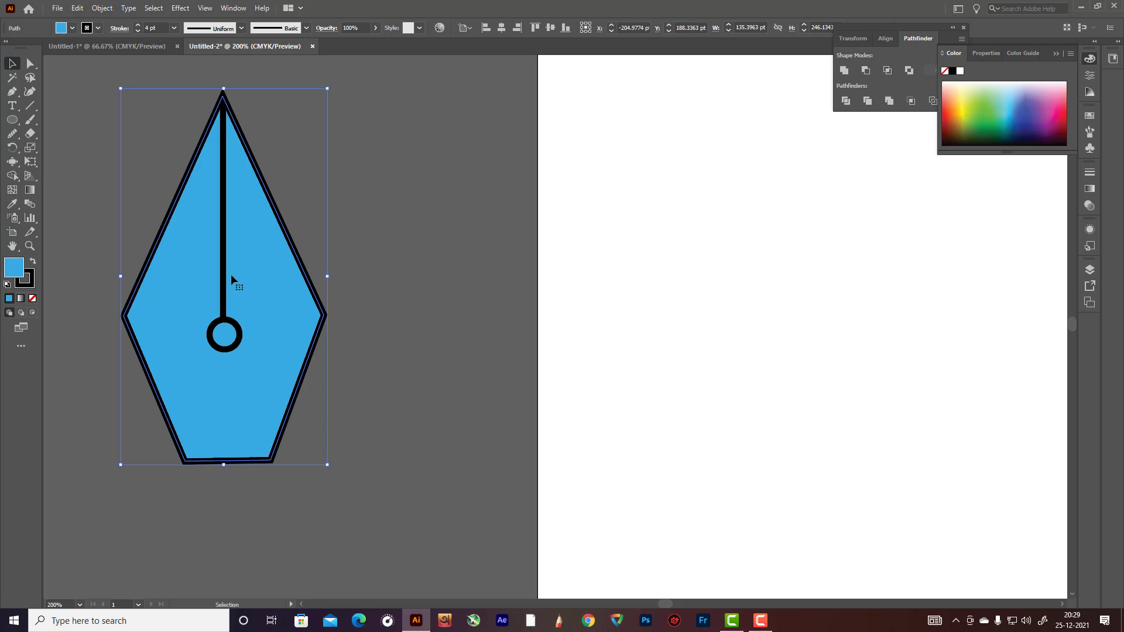
pyautogui.click(240, 337)
pyautogui.moveTo(231, 328); pyautogui.dragTo(230, 327)
pyautogui.click(341, 240)
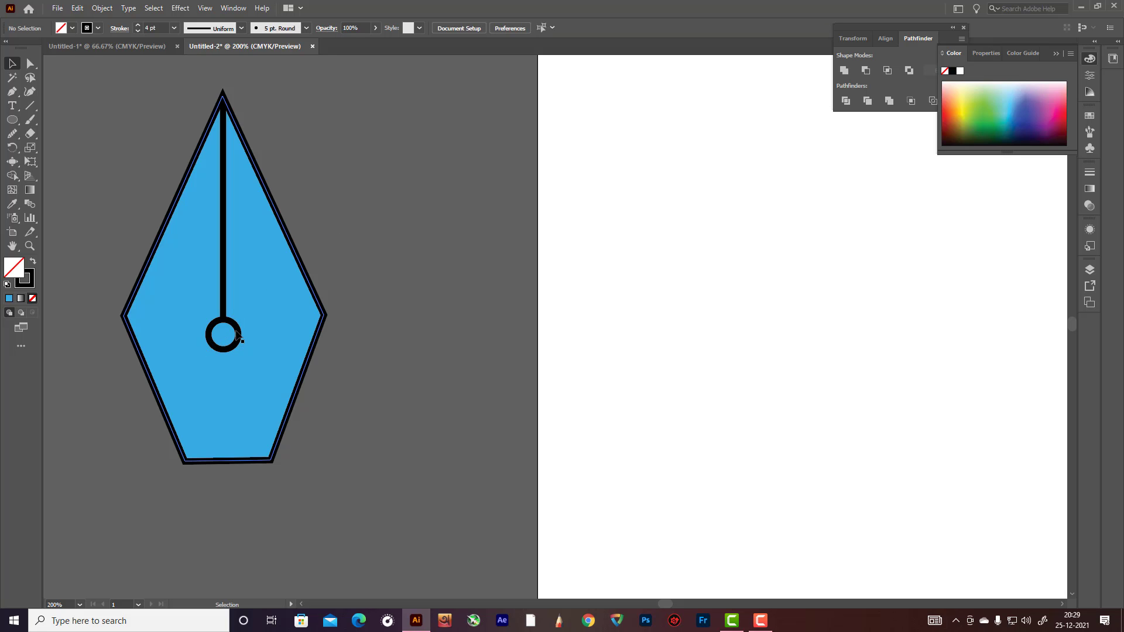
# Fill the small circle at the end of the slit line with white.
pyautogui.click(227, 323)
pyautogui.click(223, 328)
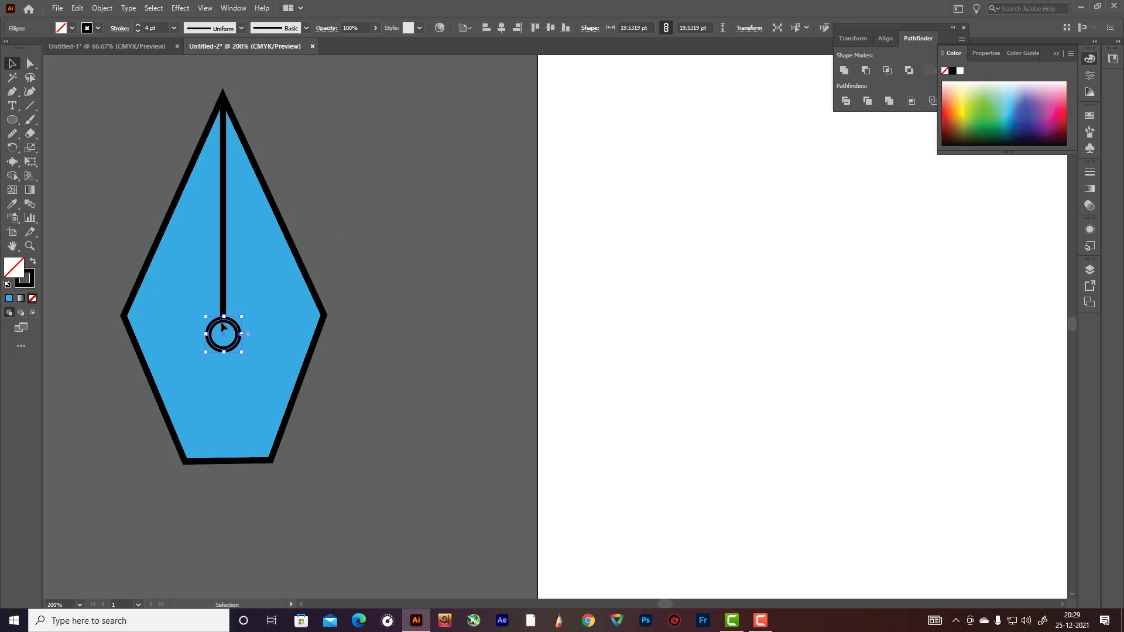
pyautogui.doubleClick(22, 271)
pyautogui.click(203, 328)
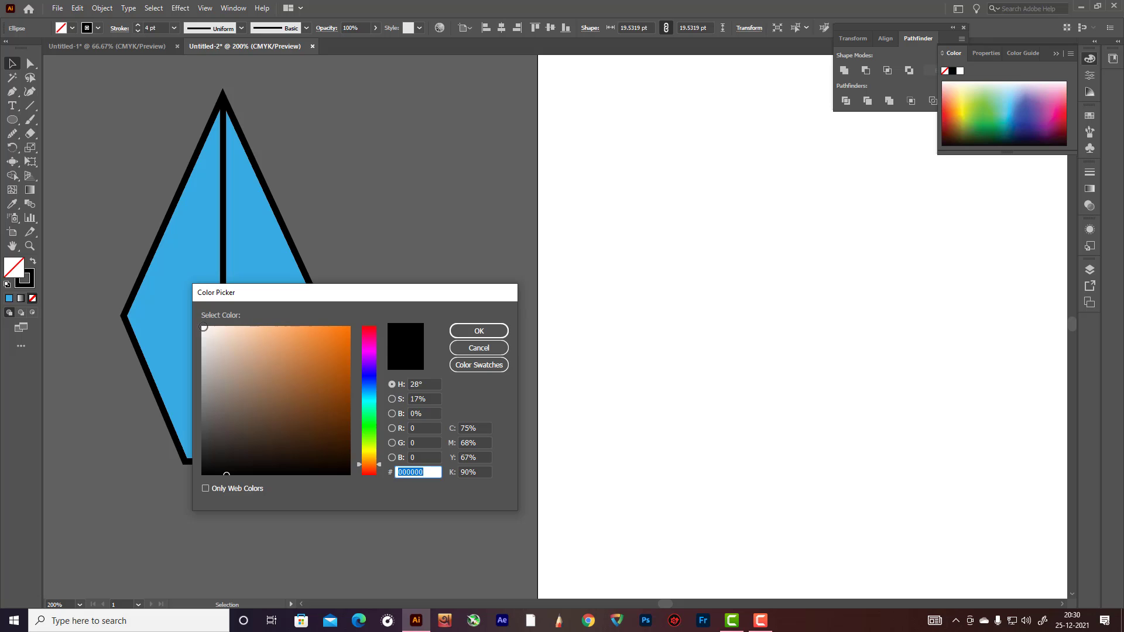
pyautogui.click(467, 332)
pyautogui.click(405, 282)
# Draw a horizontal rounded rectangle about 101 × 33 pt directly below the nib's base.
pyautogui.scroll(-5, 405, 282)
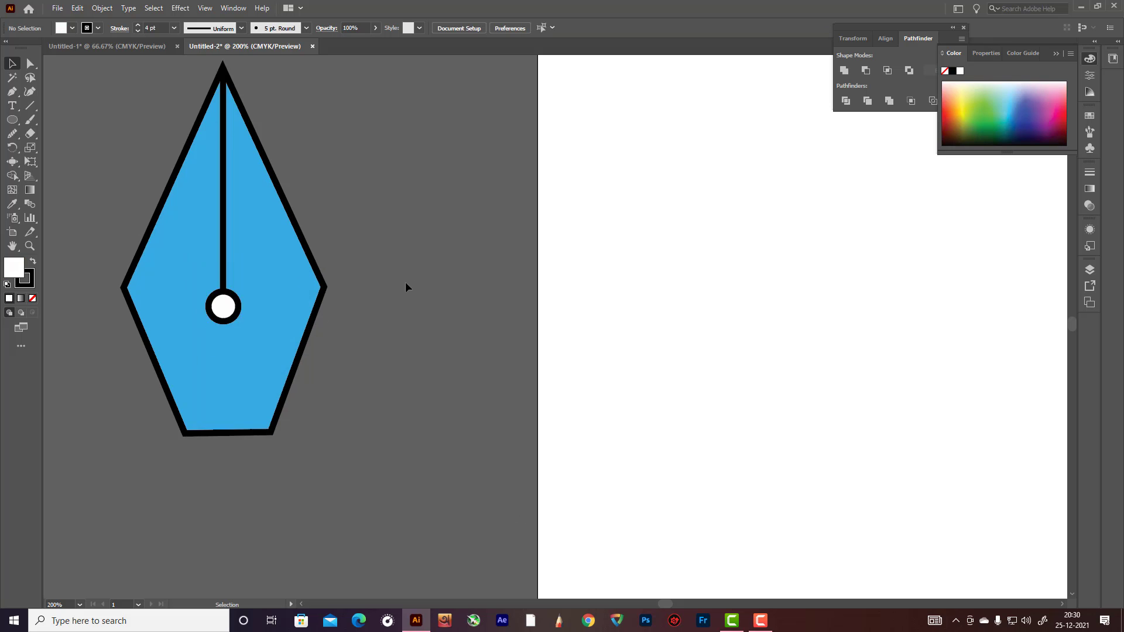
pyautogui.scroll(-1, 395, 287)
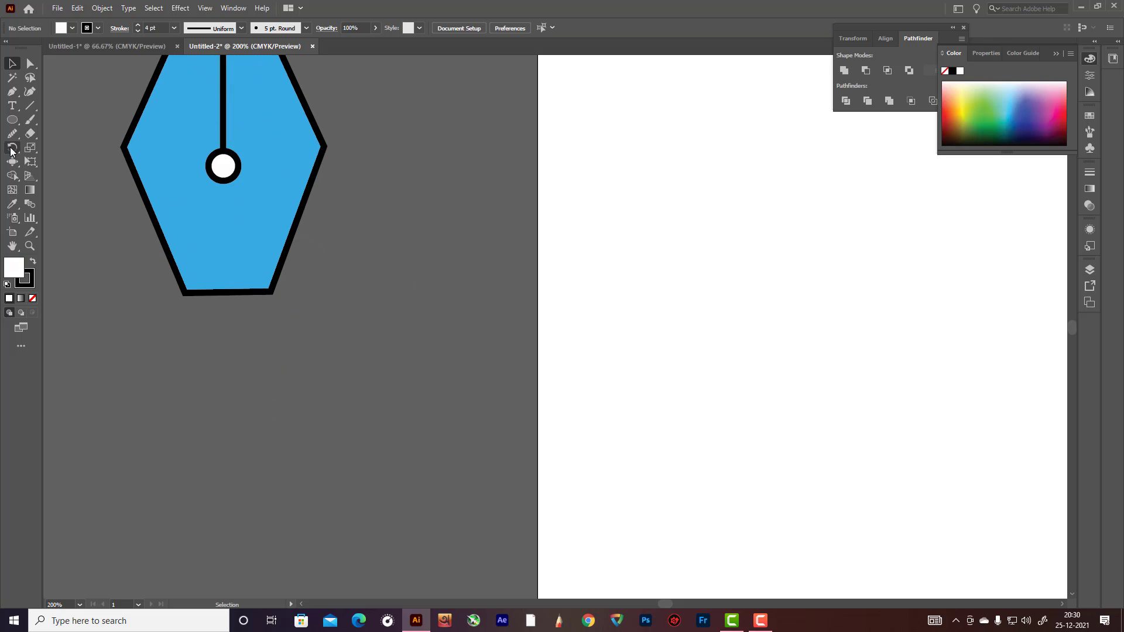
pyautogui.moveTo(12, 119); pyautogui.dragTo(41, 136)
pyautogui.click(39, 135)
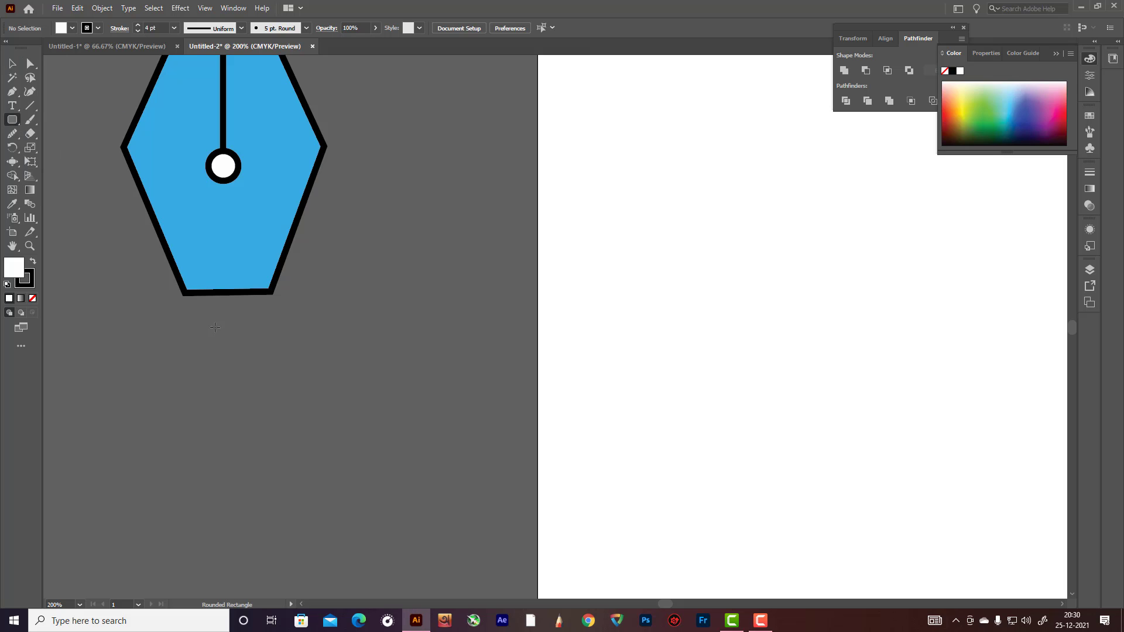
pyautogui.moveTo(155, 299); pyautogui.dragTo(313, 351)
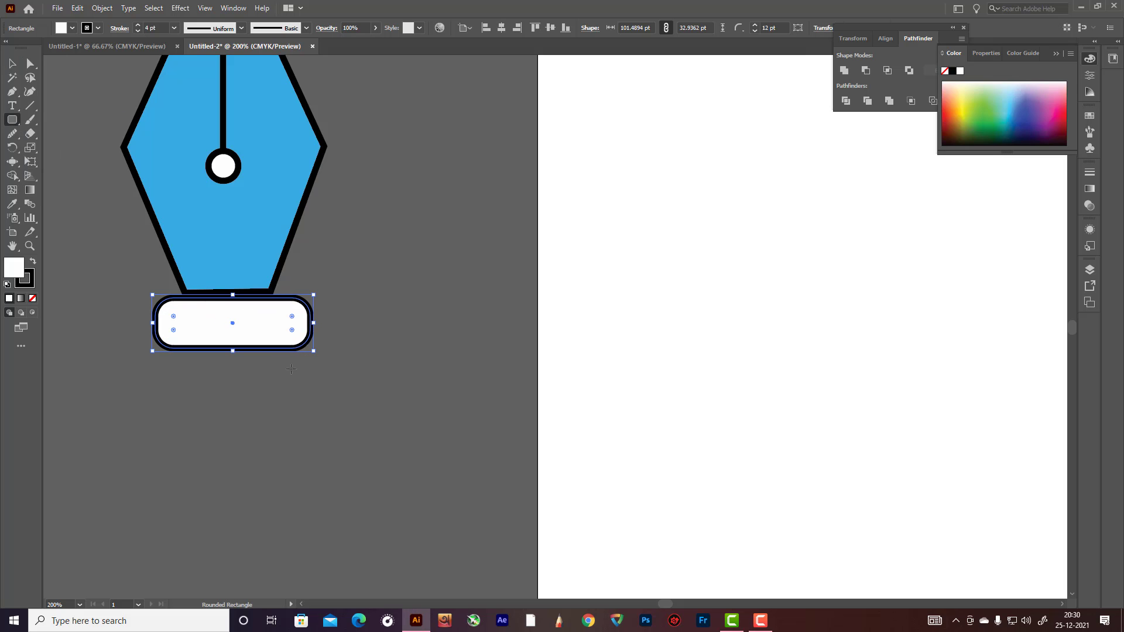
pyautogui.click(12, 63)
pyautogui.click(398, 252)
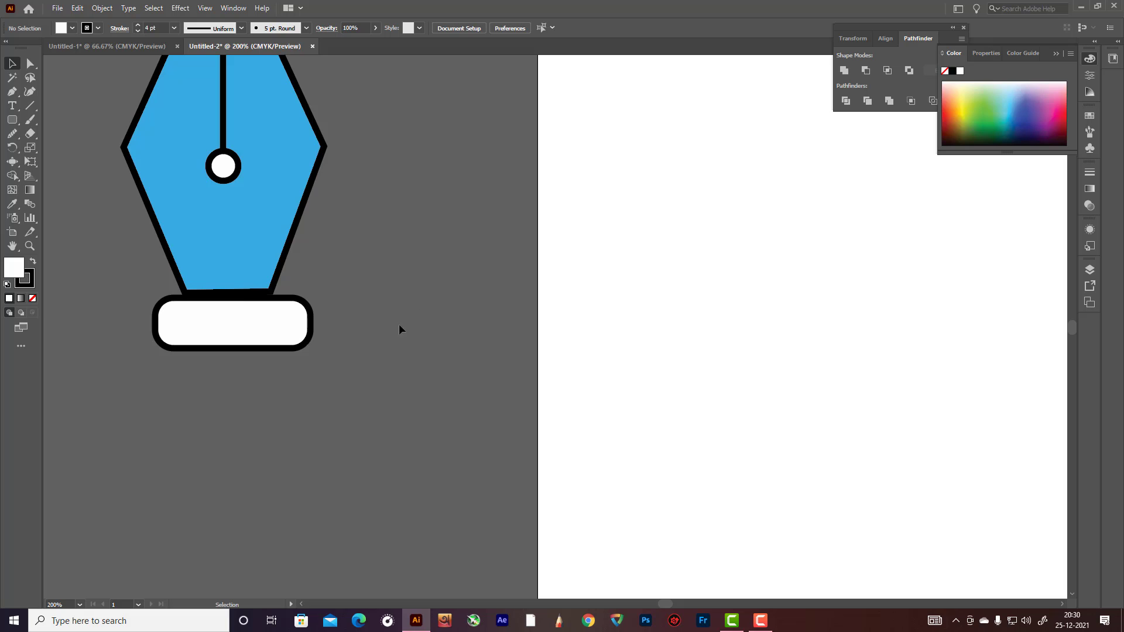
# Move the whole drawing onto the artboard and nudge the rounded rectangle up and left to centre it against the nib's base.
pyautogui.scroll(-4, 400, 316)
pyautogui.moveTo(286, 183); pyautogui.dragTo(582, 310)
pyautogui.scroll(3, 661, 363)
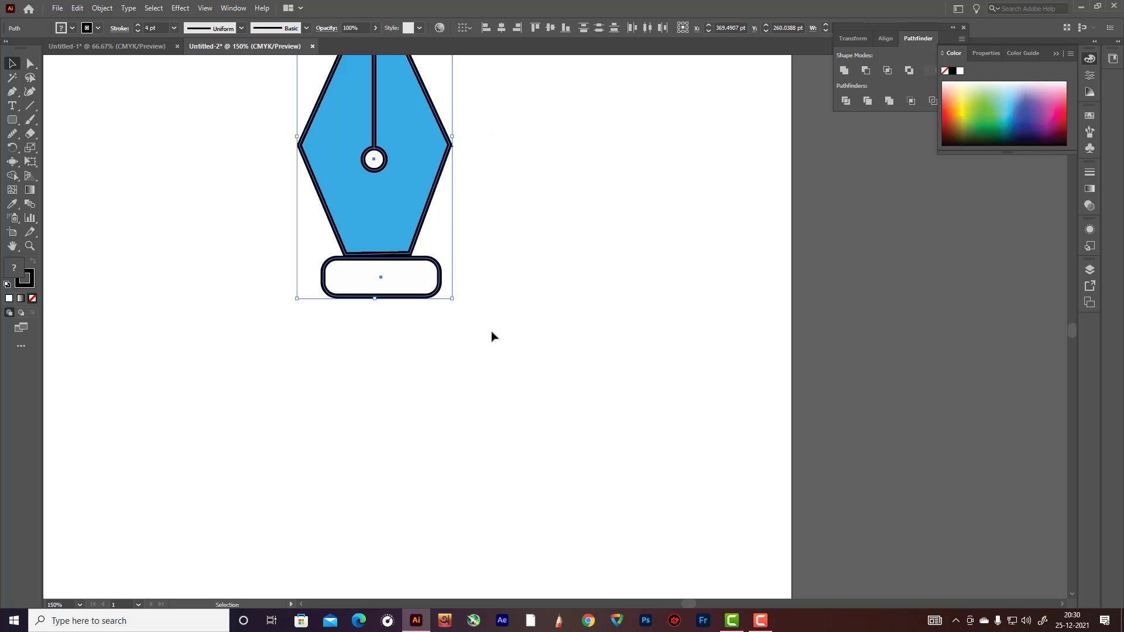
pyautogui.click(499, 302)
pyautogui.moveTo(441, 289); pyautogui.dragTo(435, 287)
pyautogui.click(541, 260)
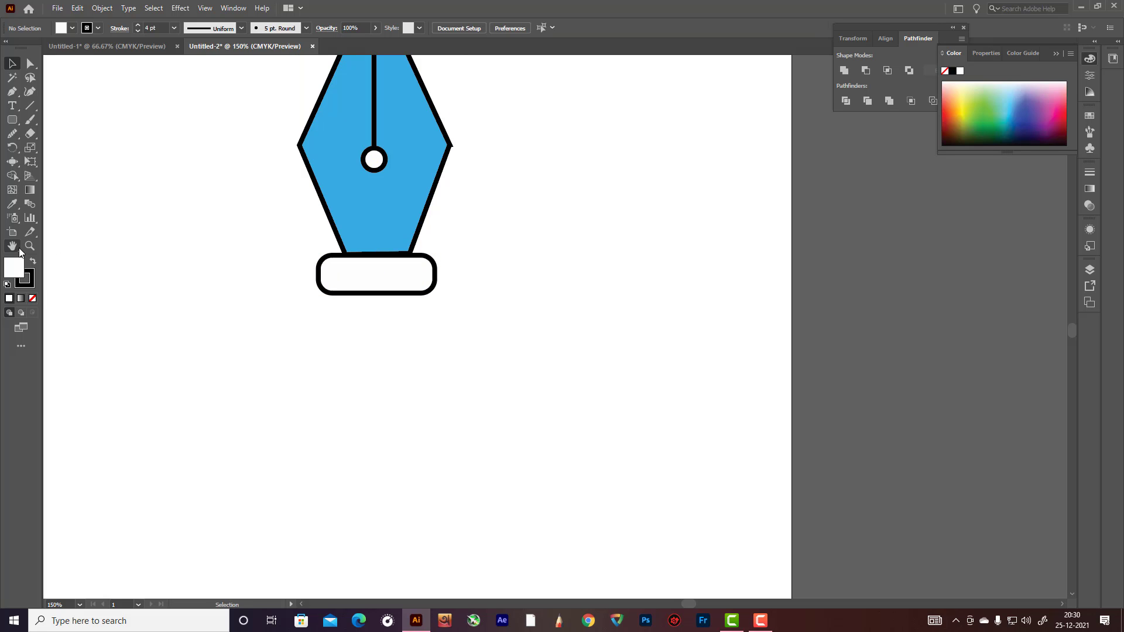
# Try to fill the rounded rectangle with orange EF8E37.
pyautogui.doubleClick(19, 268)
pyautogui.click(317, 334)
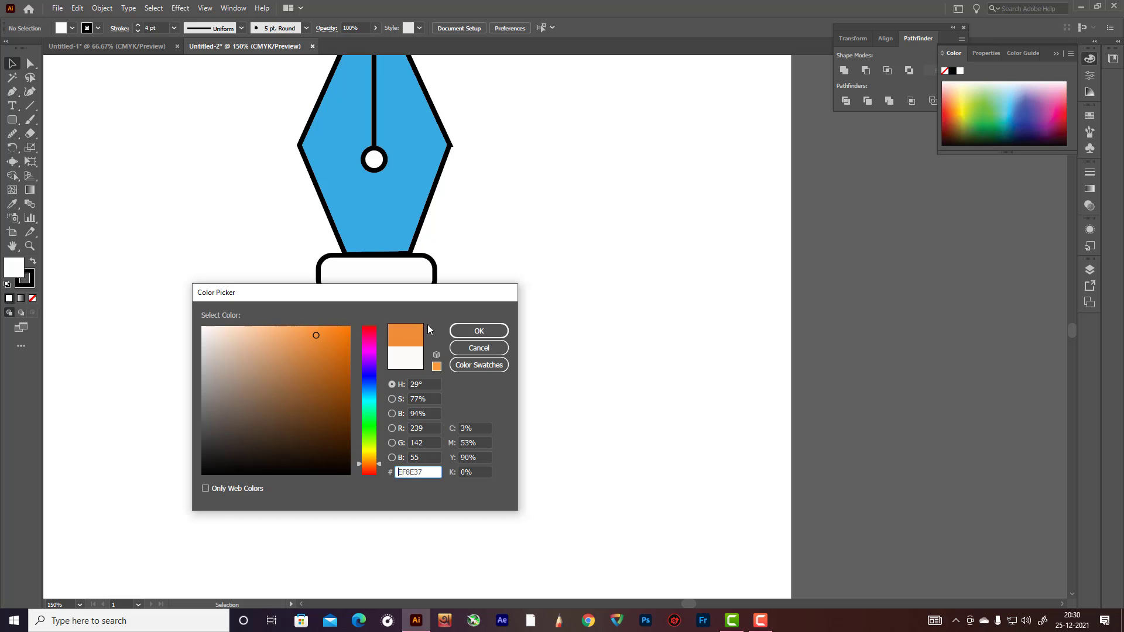
pyautogui.click(486, 331)
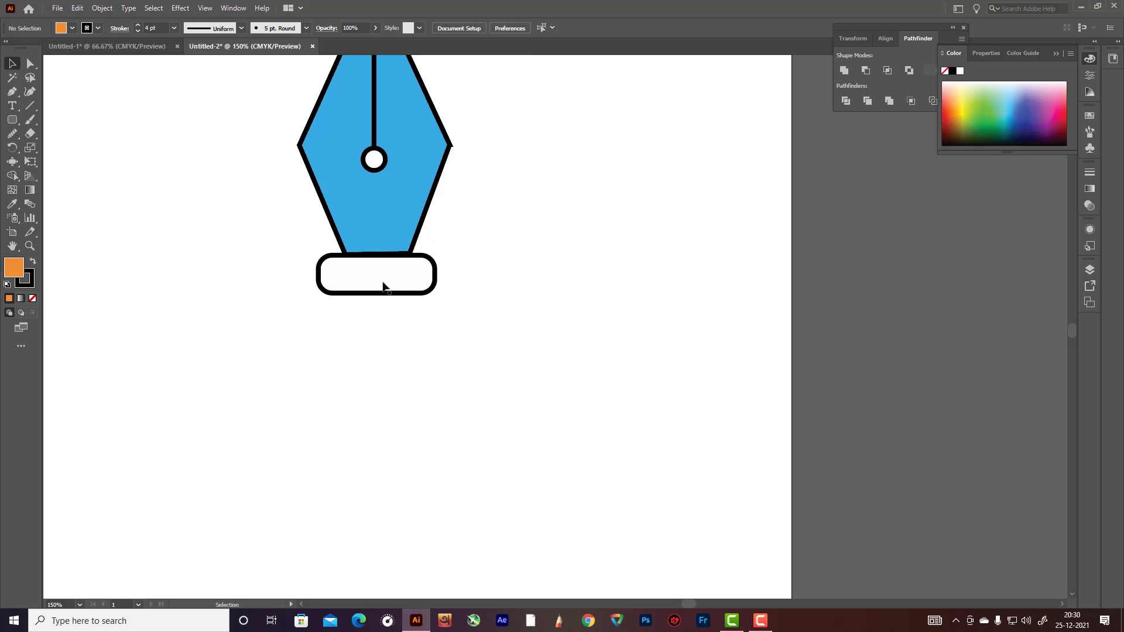
# Fill the rounded rectangle below the nib with orange F49D34.
pyautogui.click(417, 261)
pyautogui.doubleClick(16, 271)
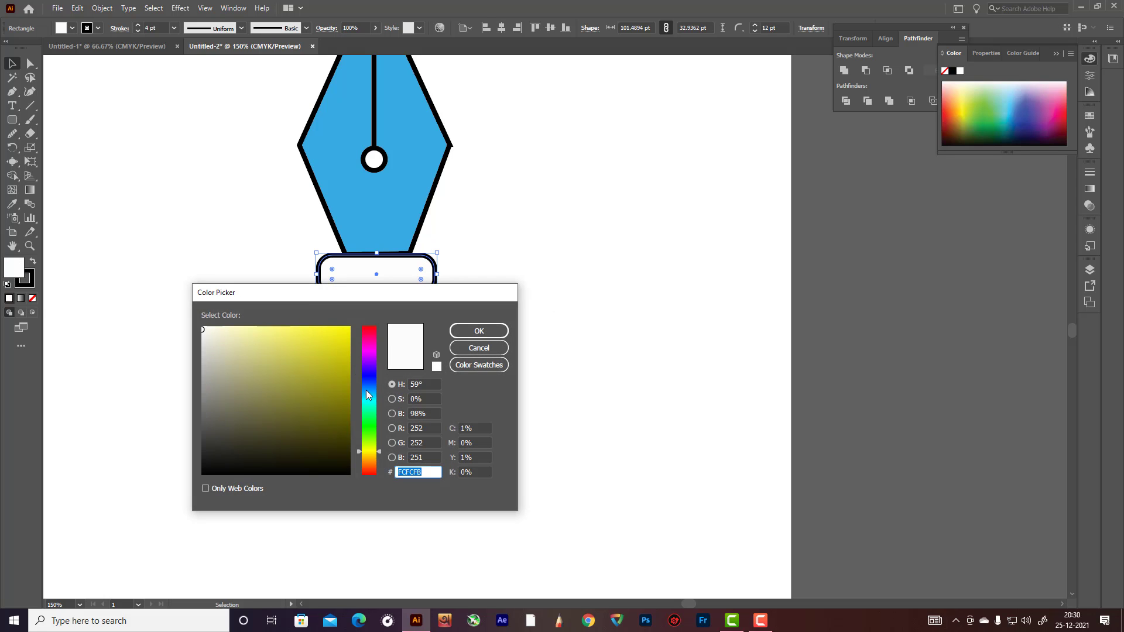
pyautogui.moveTo(379, 455); pyautogui.dragTo(378, 462)
pyautogui.click(321, 332)
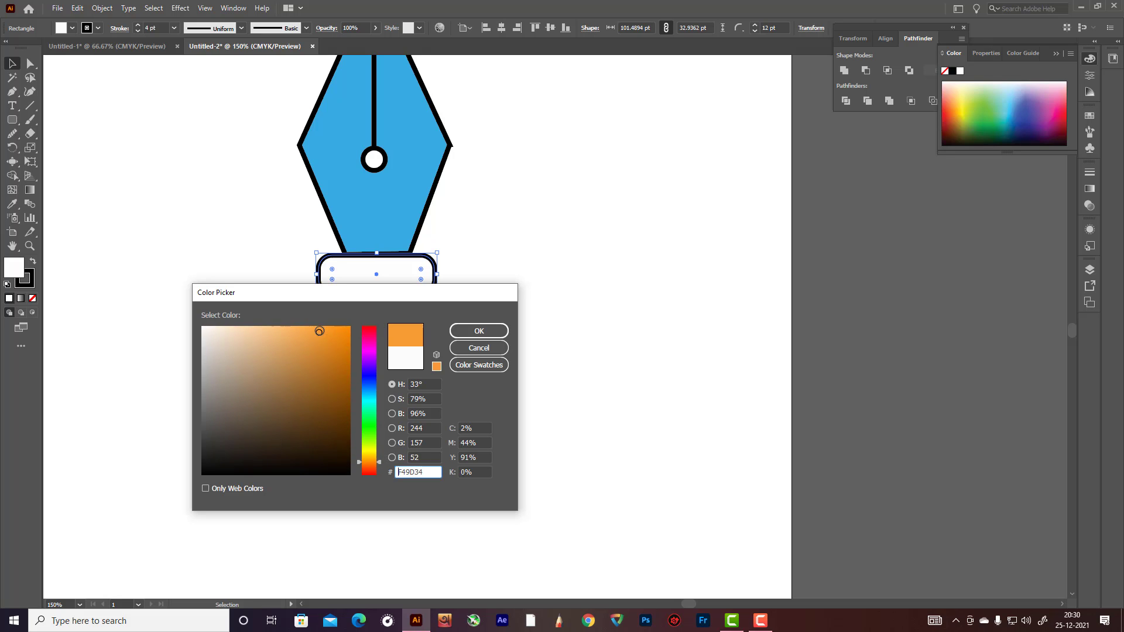
pyautogui.click(479, 331)
pyautogui.click(509, 342)
# Draw an upright rounded rectangle about 59 × 130 pt as the handle and tuck its upper end behind the orange band.
pyautogui.scroll(1, 509, 341)
pyautogui.scroll(-3, 507, 344)
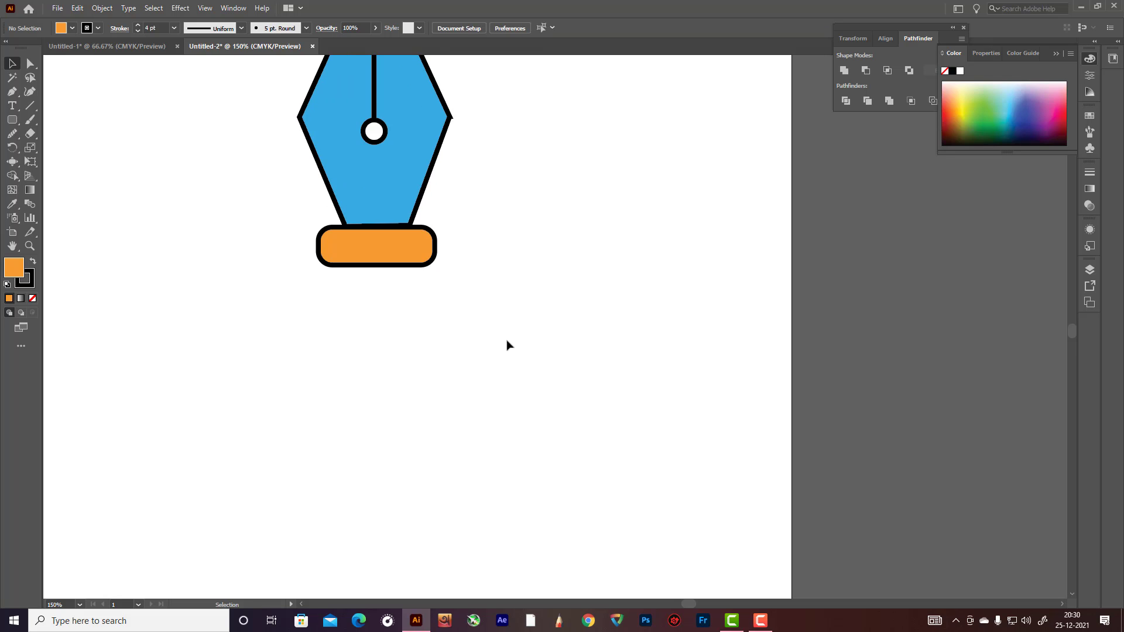
pyautogui.moveTo(12, 120); pyautogui.dragTo(50, 133)
pyautogui.moveTo(345, 265); pyautogui.dragTo(413, 413)
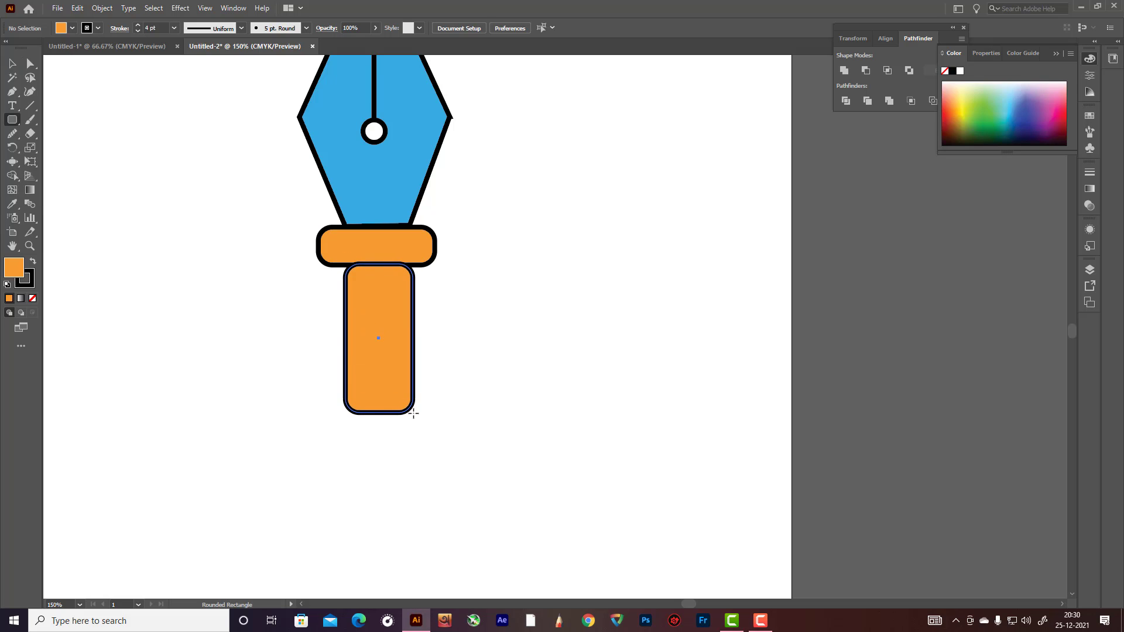
pyautogui.click(13, 64)
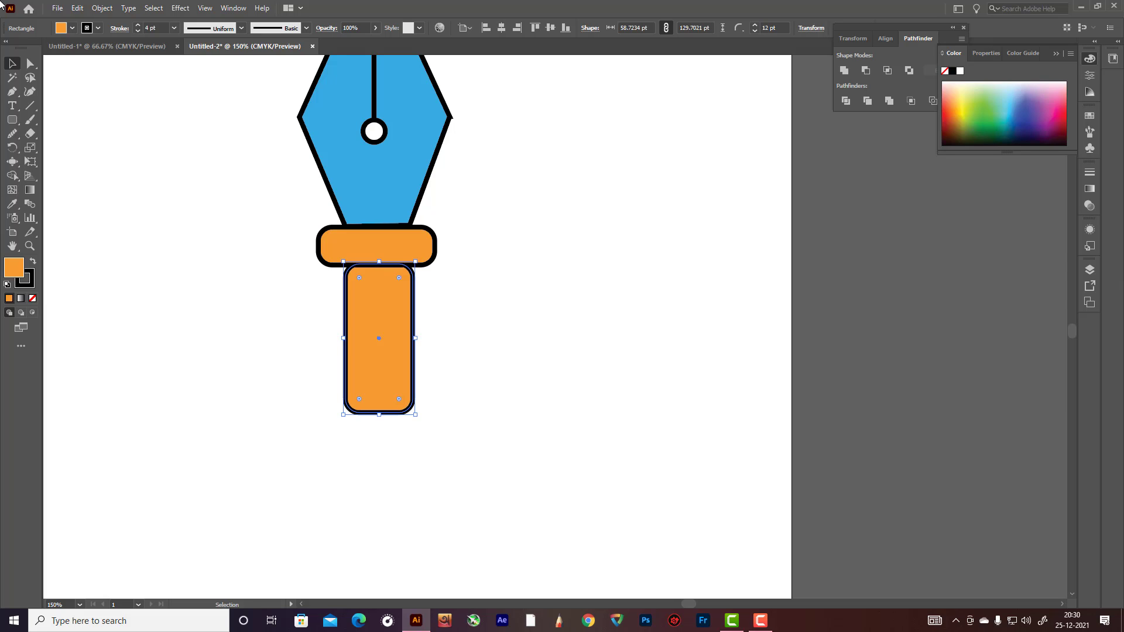
pyautogui.moveTo(394, 309); pyautogui.dragTo(391, 290)
# Fill the upright handle below the orange band with light turquoise.
pyautogui.doubleClick(21, 270)
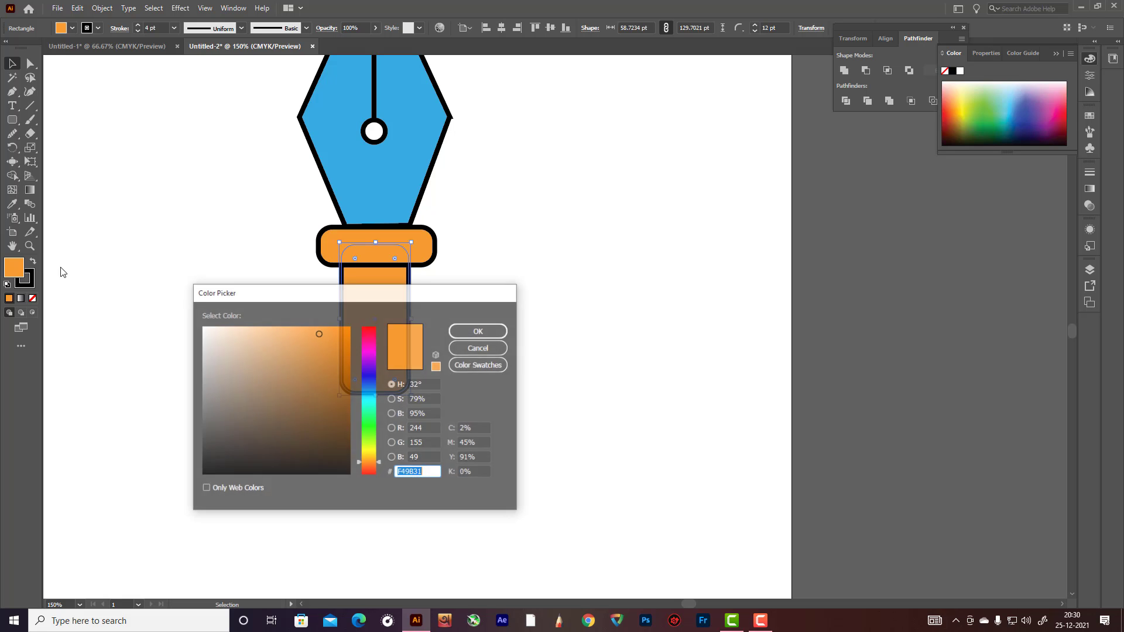
pyautogui.click(363, 399)
pyautogui.click(320, 332)
pyautogui.moveTo(320, 332); pyautogui.dragTo(390, 320)
pyautogui.click(487, 330)
pyautogui.click(425, 322)
pyautogui.click(585, 349)
# Draw a circle about 184 pt in diameter beside the nib with the Ellipse tool.
pyautogui.scroll(4, 577, 351)
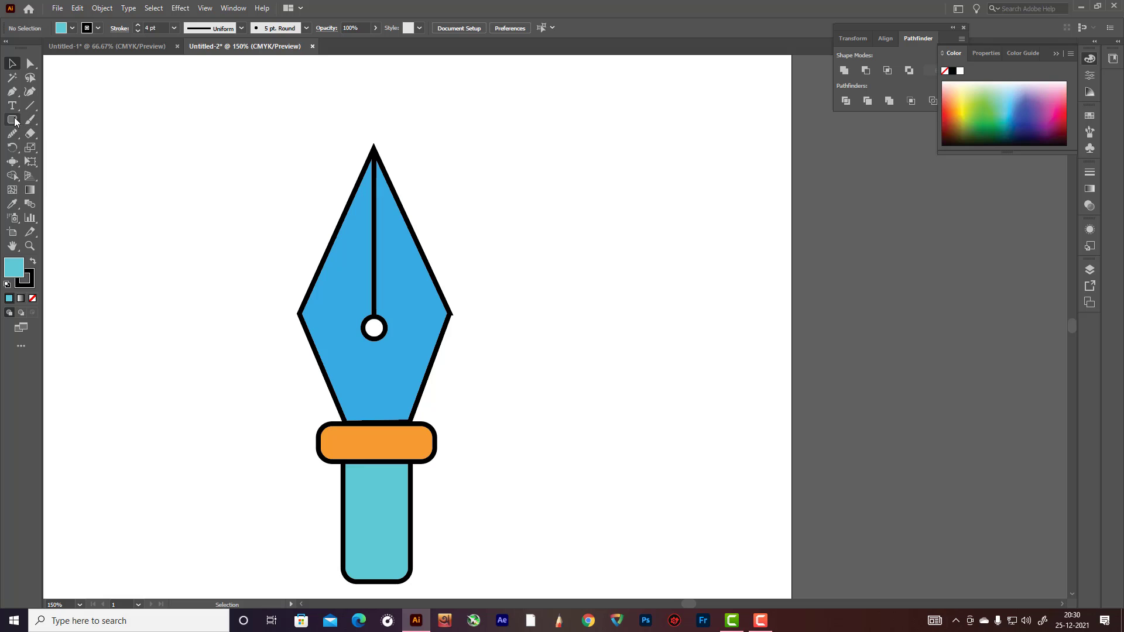
pyautogui.moveTo(14, 121); pyautogui.dragTo(44, 150)
pyautogui.moveTo(115, 194); pyautogui.dragTo(205, 301)
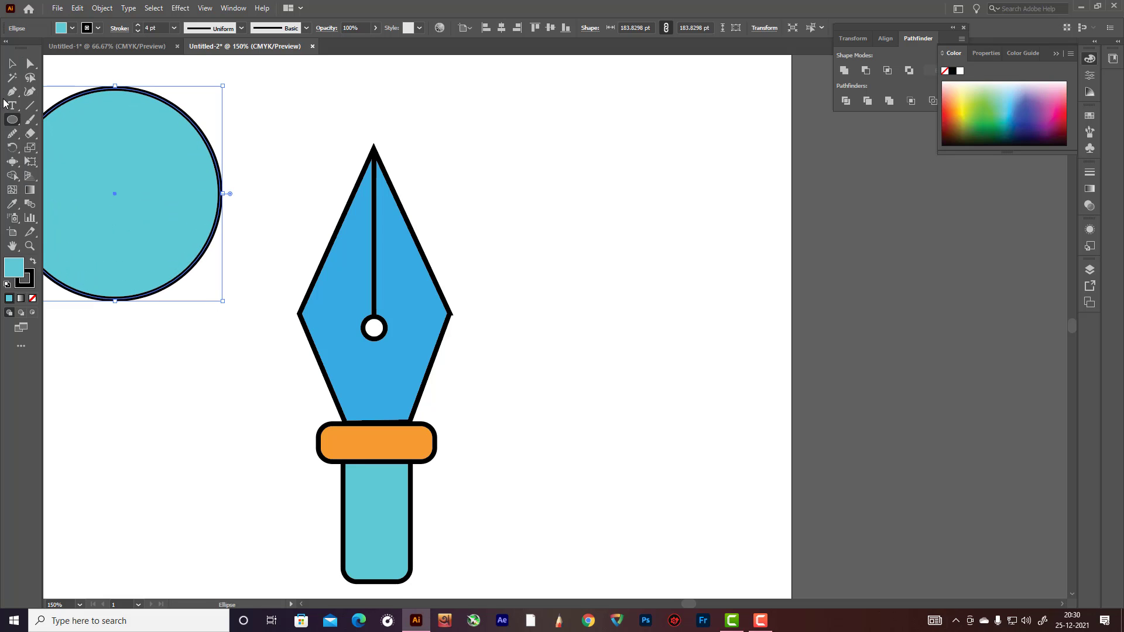
pyautogui.click(11, 64)
# Remove the large circle's fill and position it over the nib, centred on the slit line with its upper edge at the tip.
pyautogui.moveTo(85, 150); pyautogui.dragTo(338, 193)
pyautogui.click(33, 298)
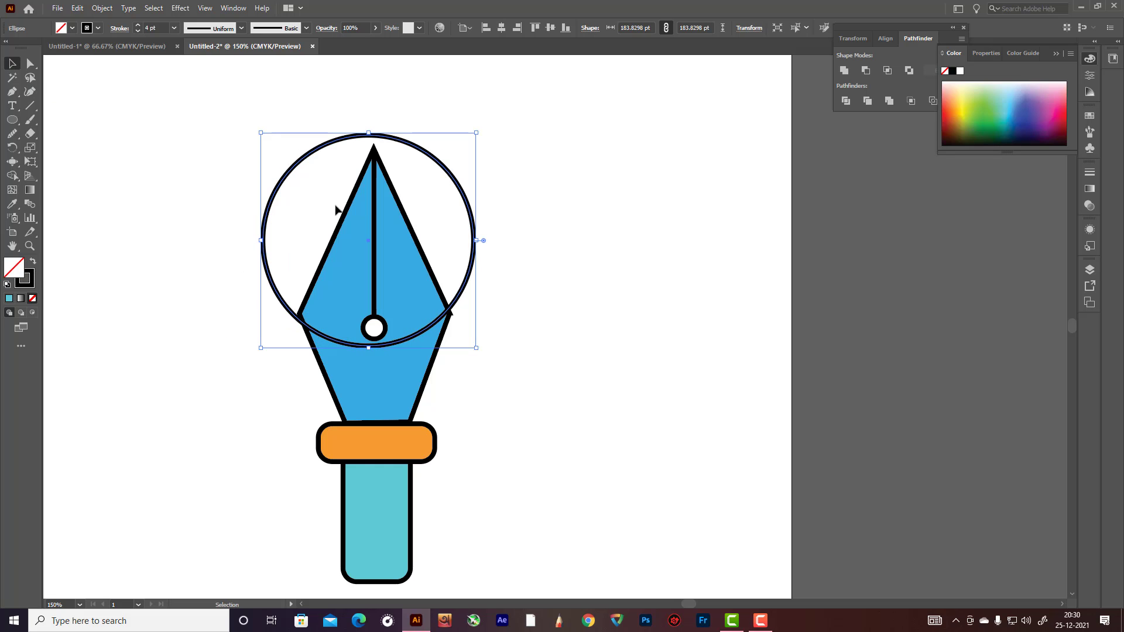
pyautogui.moveTo(439, 156); pyautogui.dragTo(438, 171)
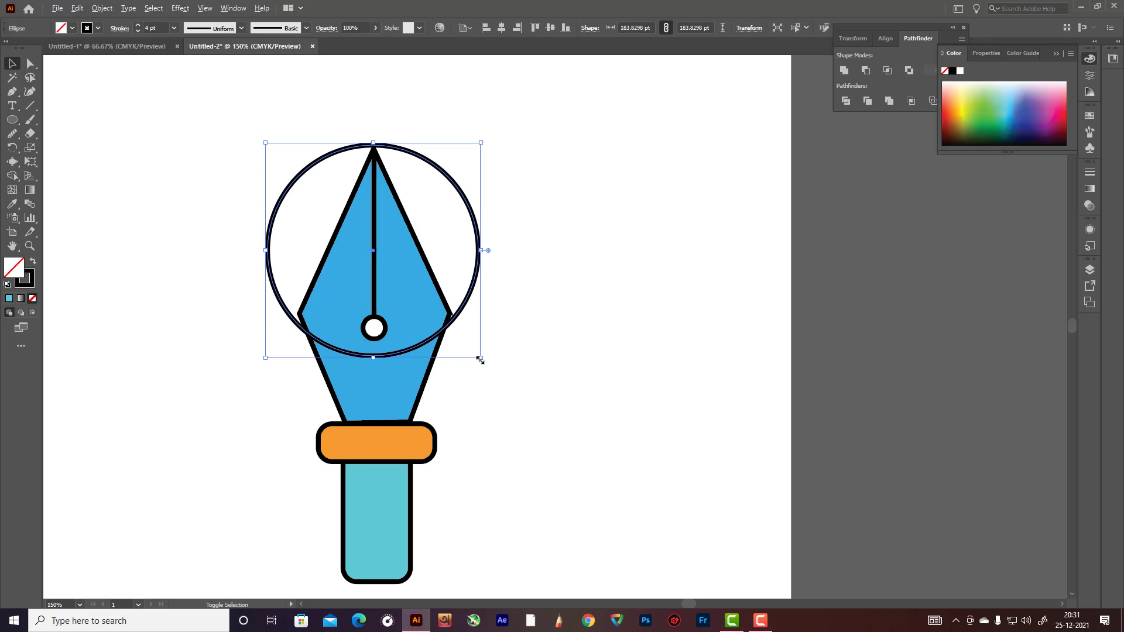
# Enlarge the circle around the nib to about 229 × 238 pt, reaching from the tip down to the orange band.
pyautogui.moveTo(480, 360); pyautogui.dragTo(501, 386)
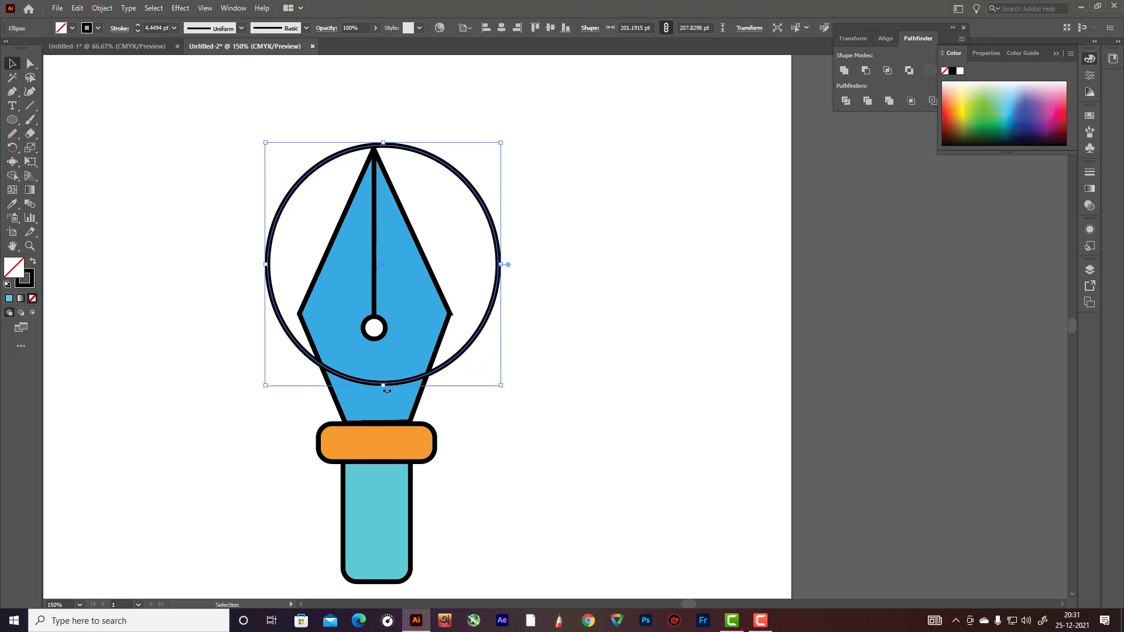
pyautogui.moveTo(383, 388); pyautogui.dragTo(383, 420)
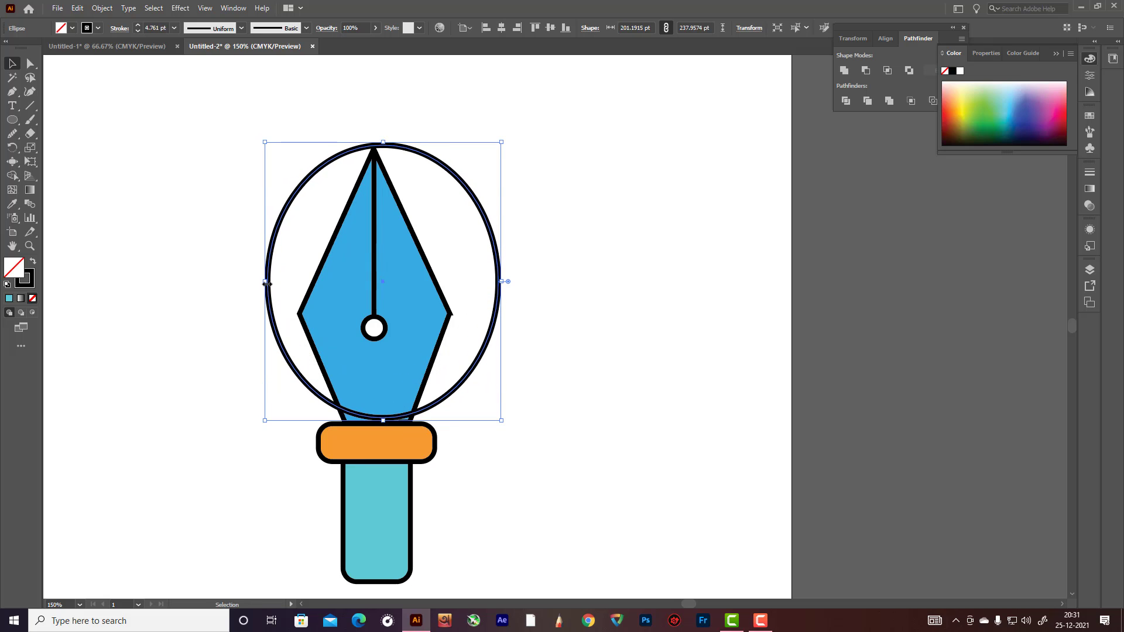
pyautogui.moveTo(266, 281); pyautogui.dragTo(238, 282)
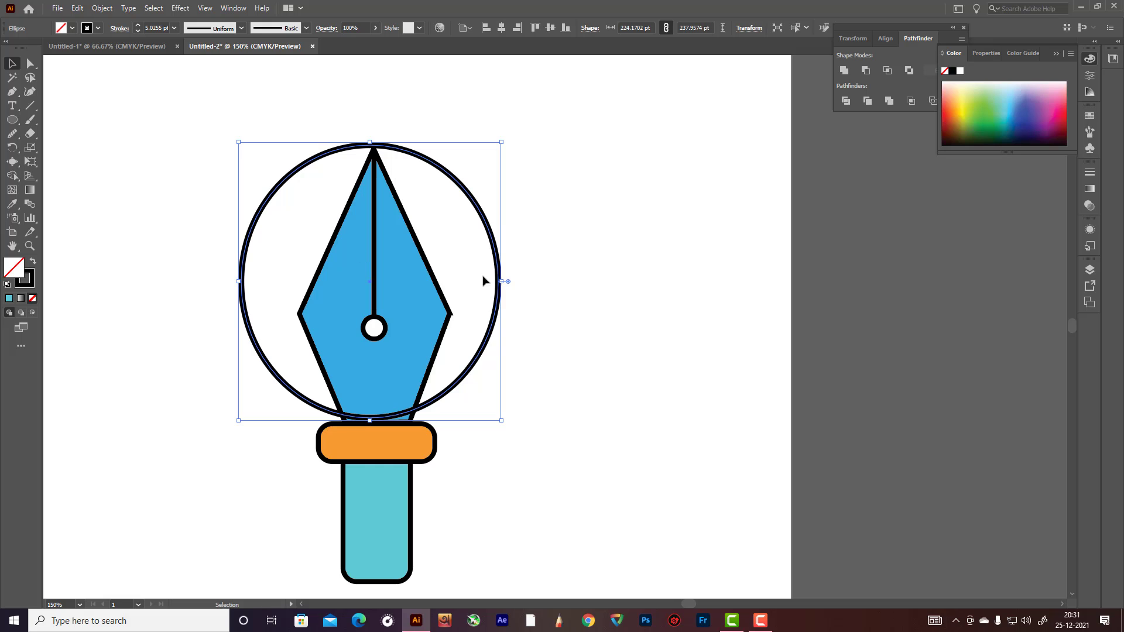
pyautogui.moveTo(502, 281); pyautogui.dragTo(508, 288)
pyautogui.click(484, 317)
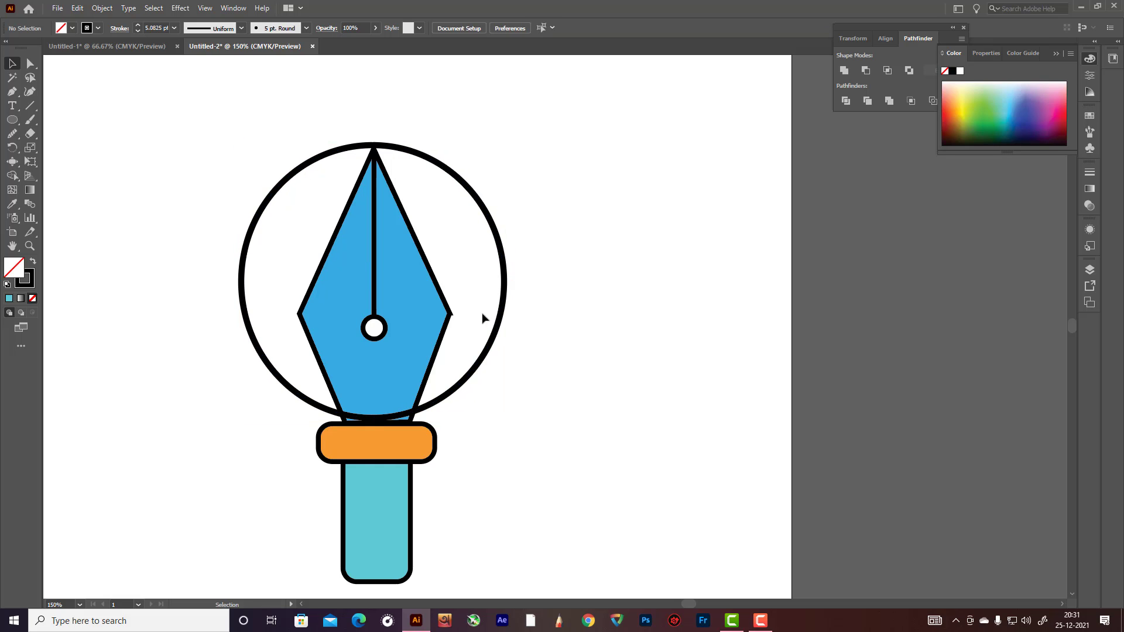
pyautogui.click(452, 318)
pyautogui.click(556, 299)
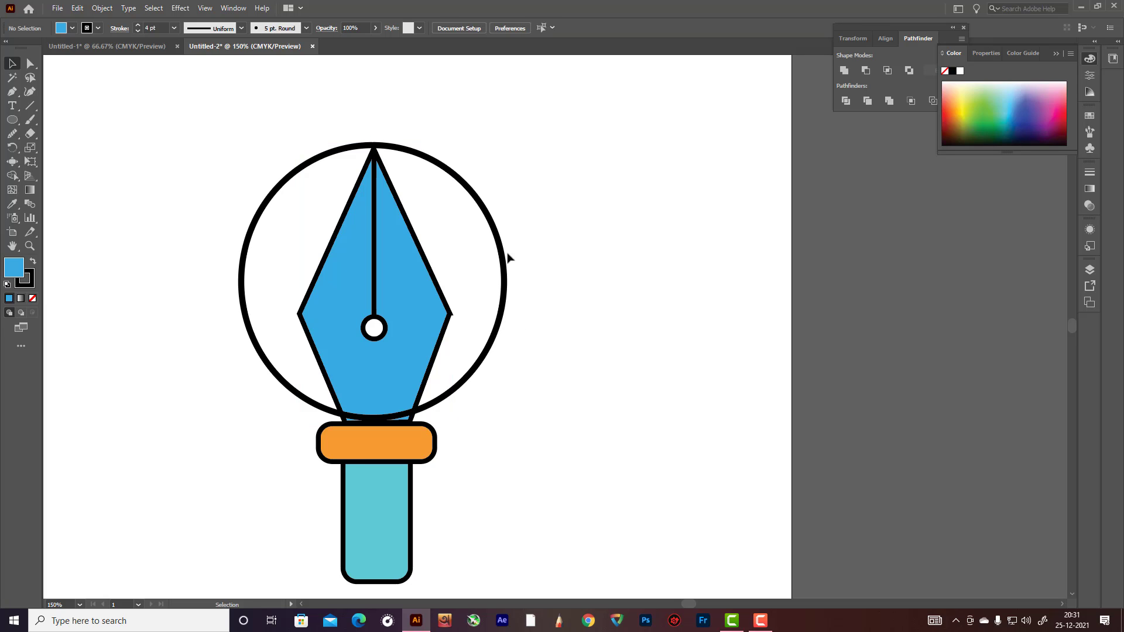
# Cut the large ellipse at its two side anchor points with the Scissors tool and delete its lower half.
pyautogui.click(502, 256)
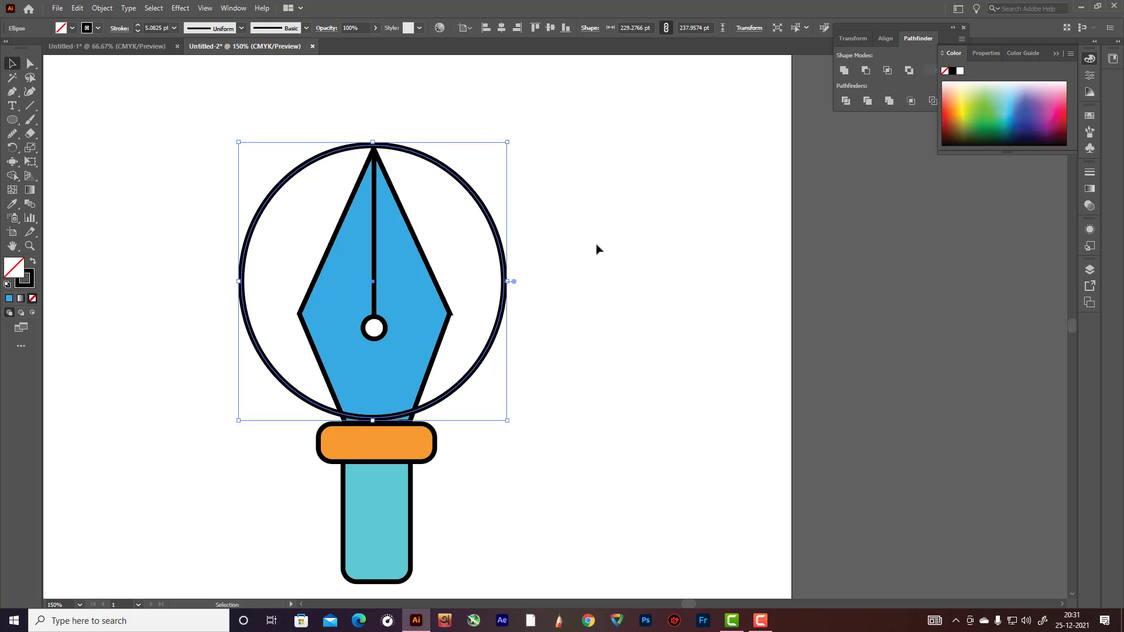
pyautogui.moveTo(30, 134); pyautogui.dragTo(68, 149)
pyautogui.click(240, 281)
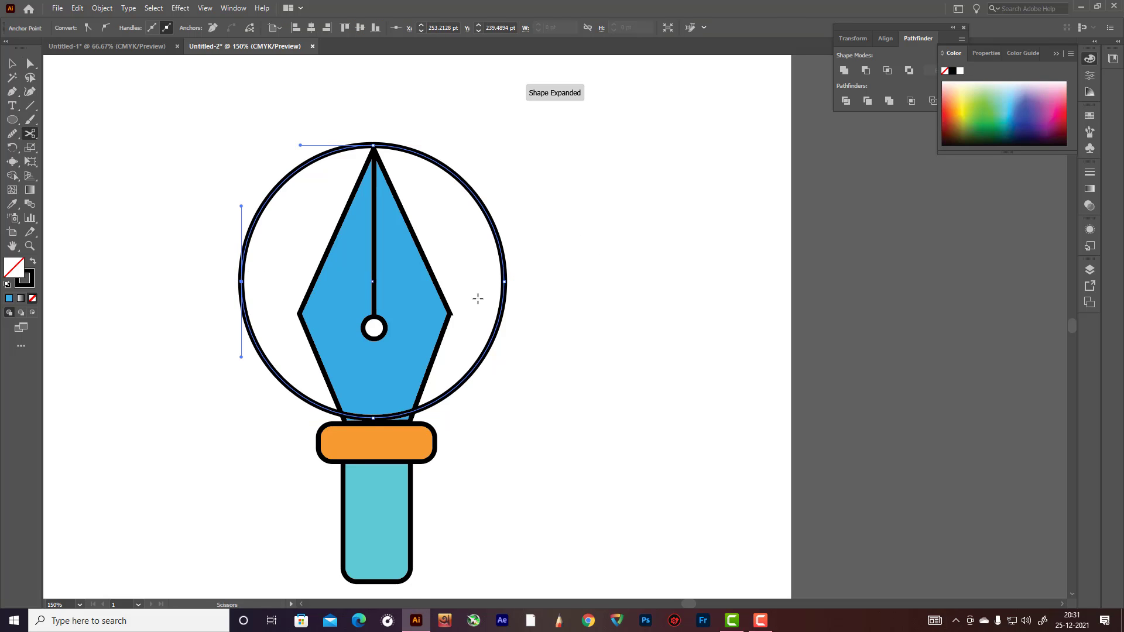
pyautogui.click(505, 282)
pyautogui.press('q')
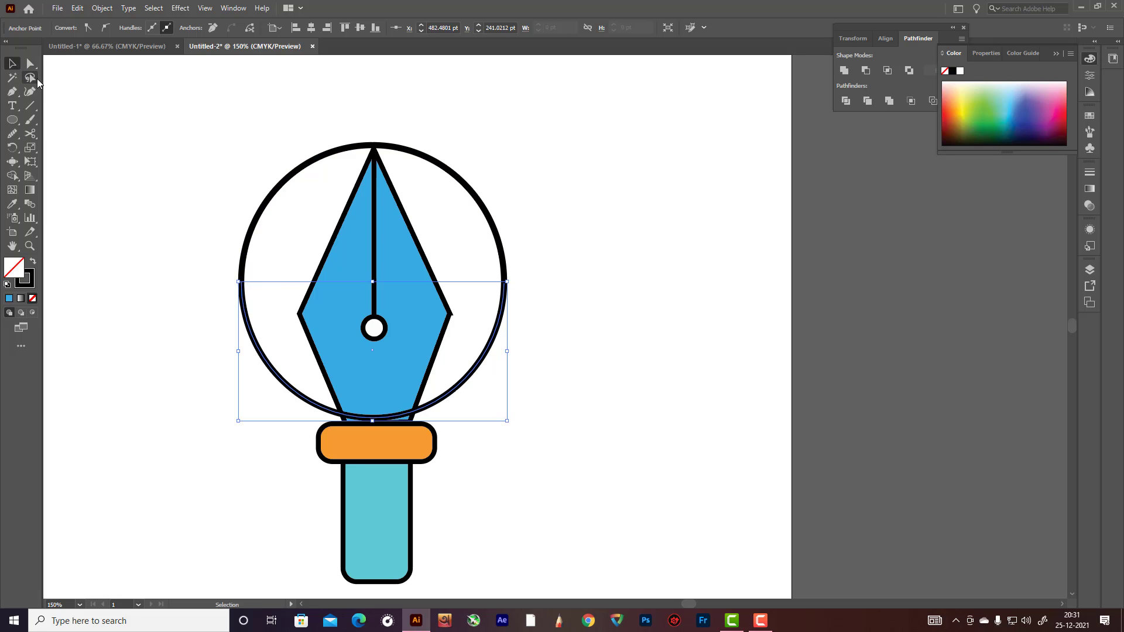
pyautogui.press('v')
pyautogui.click(253, 344)
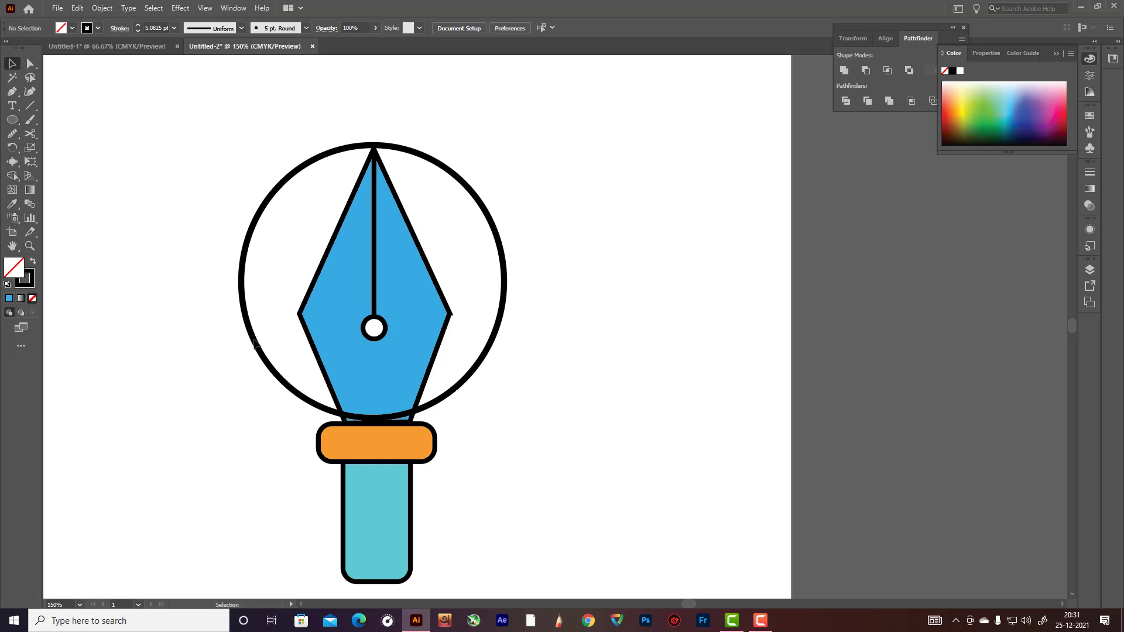
pyautogui.click(259, 349)
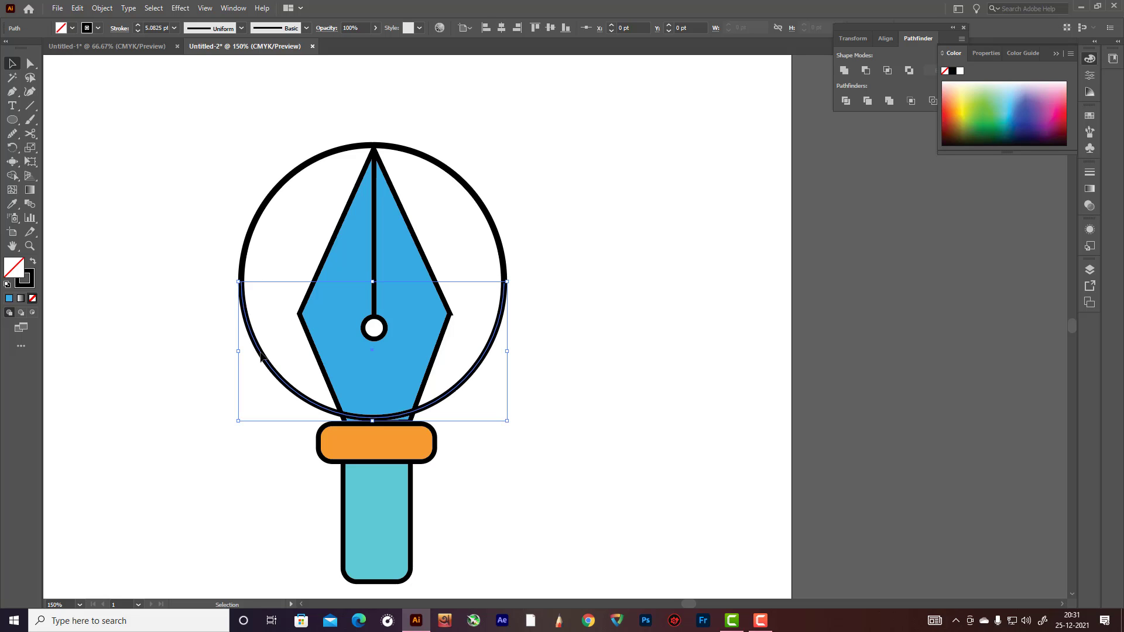
pyautogui.press('Delete')
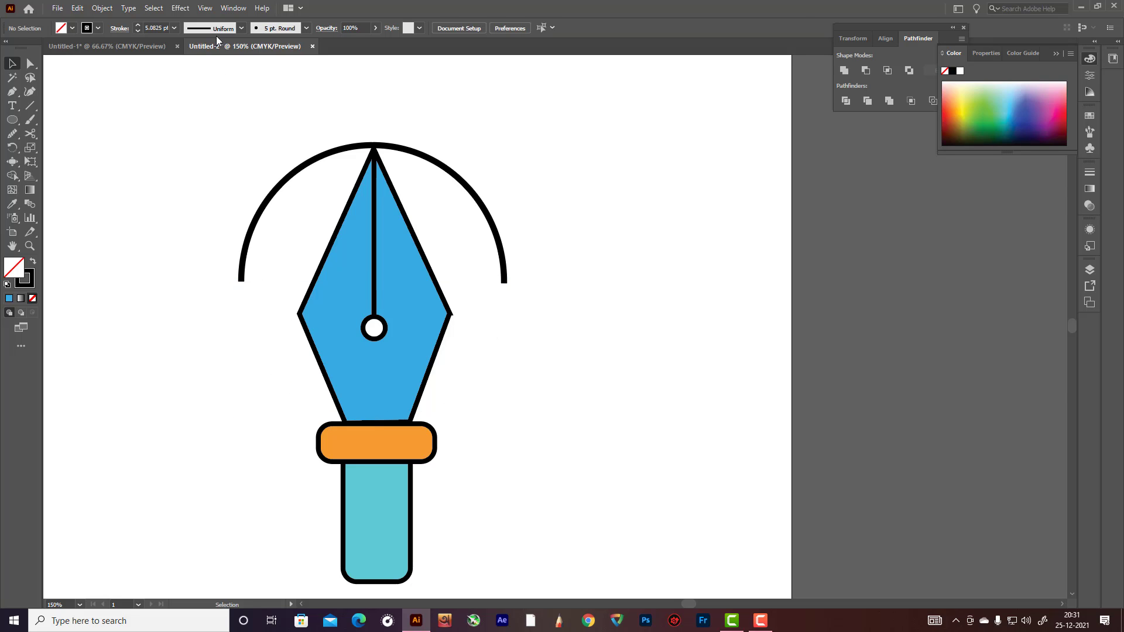
# Stretch the remaining arc to about 260 × 149 pt and centre it over the nib's tip.
pyautogui.click(453, 177)
pyautogui.moveTo(373, 285); pyautogui.dragTo(375, 314)
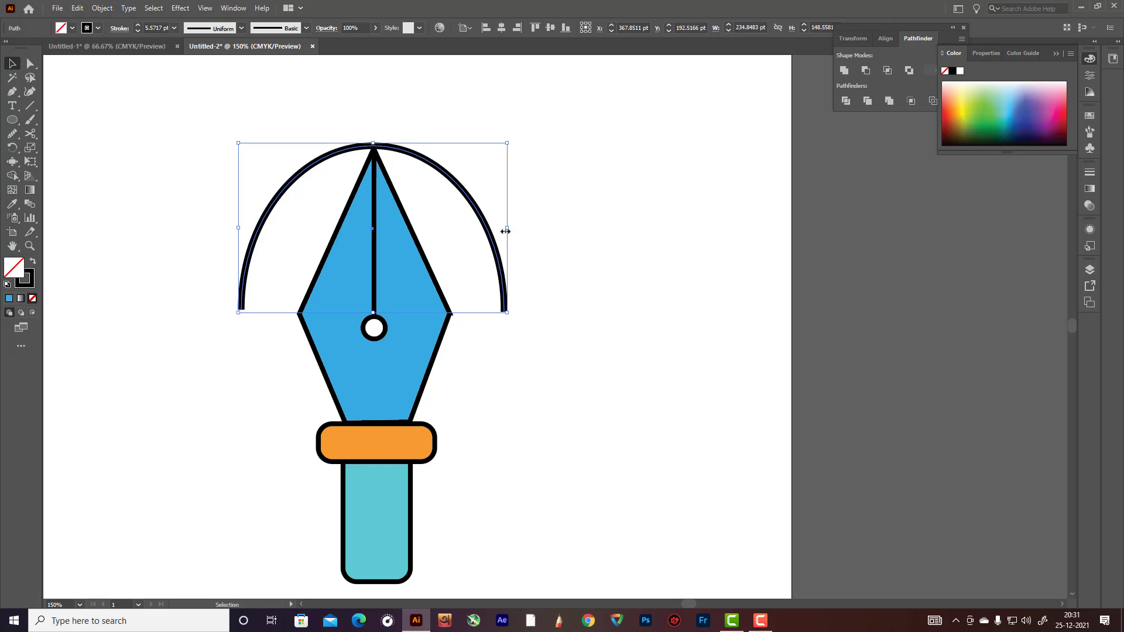
pyautogui.moveTo(507, 227); pyautogui.dragTo(536, 227)
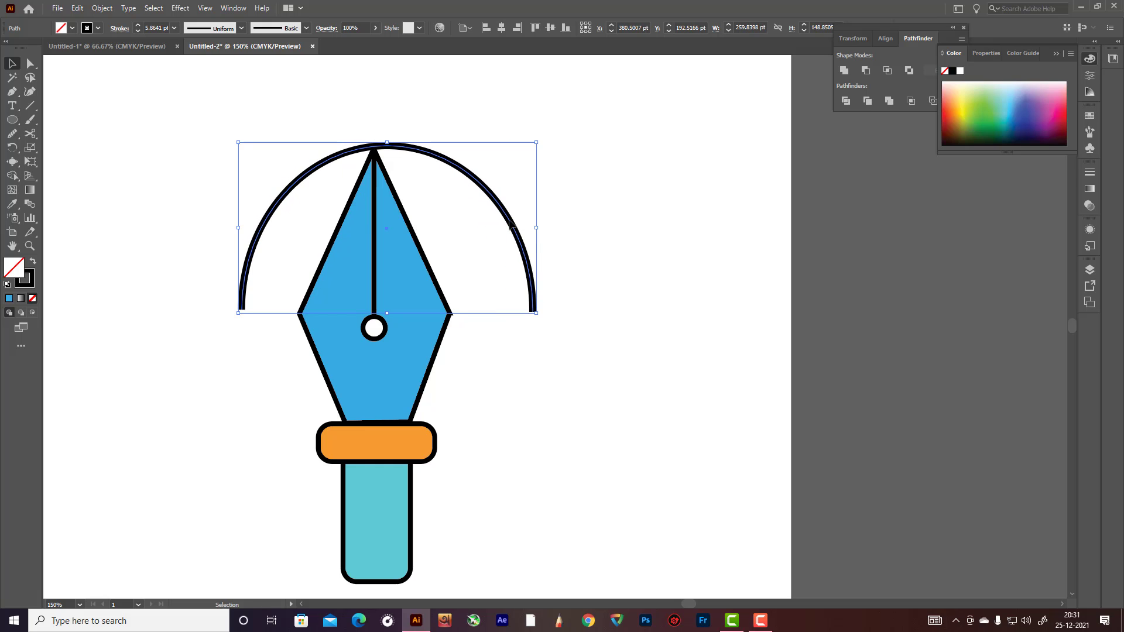
pyautogui.click(488, 198)
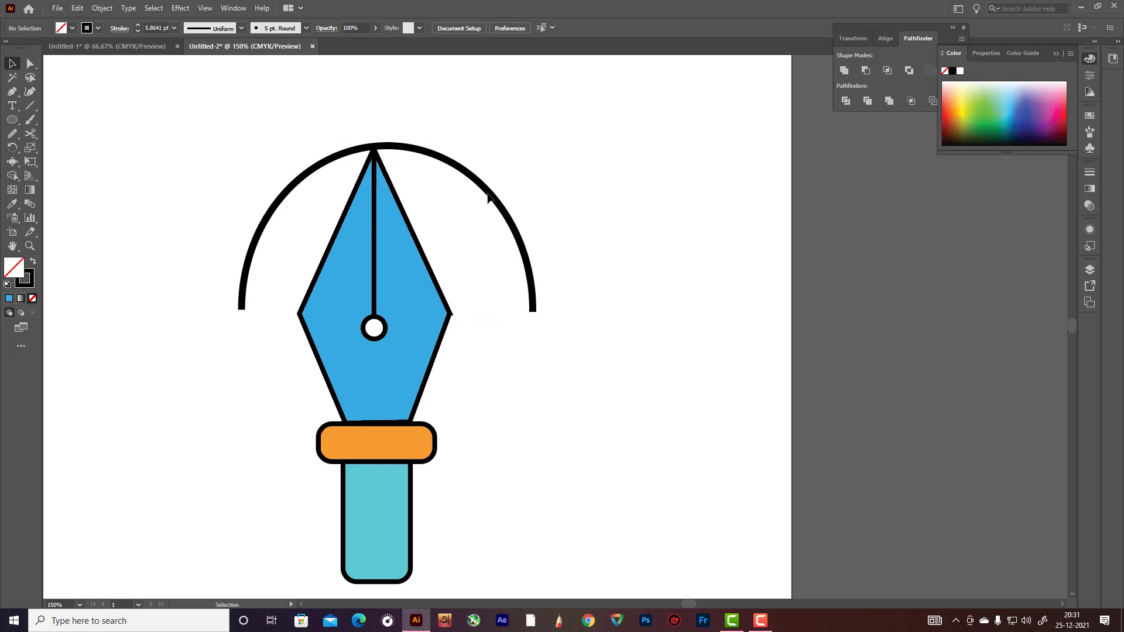
pyautogui.moveTo(477, 185); pyautogui.dragTo(463, 188)
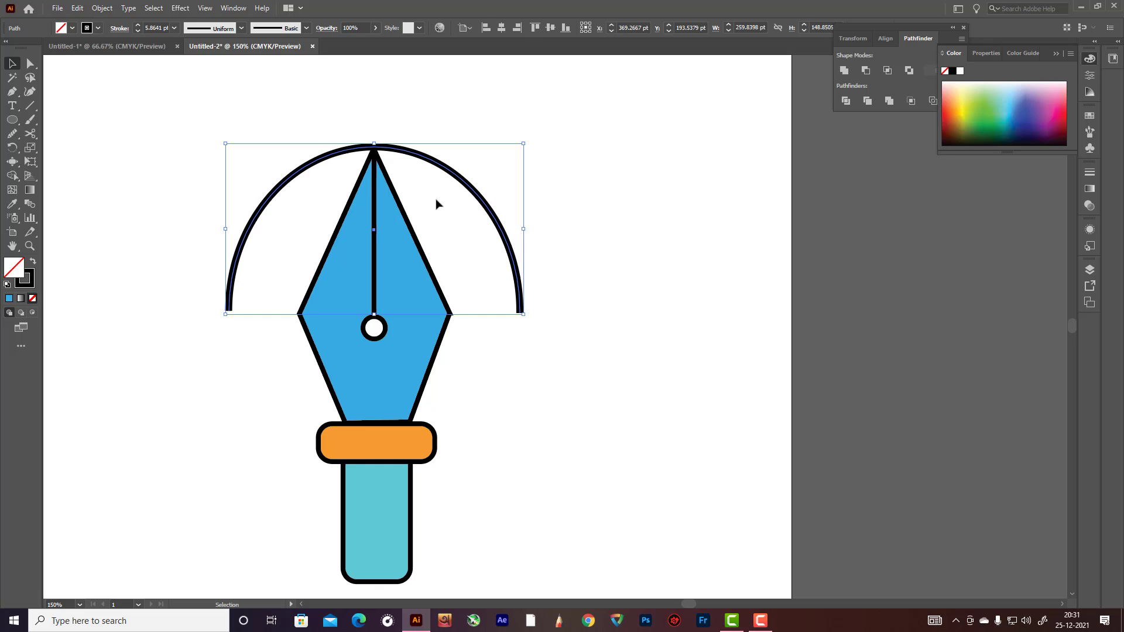
# Give the arc a dashed stroke with round caps, round joins and a 12 pt dash.
pyautogui.click(119, 28)
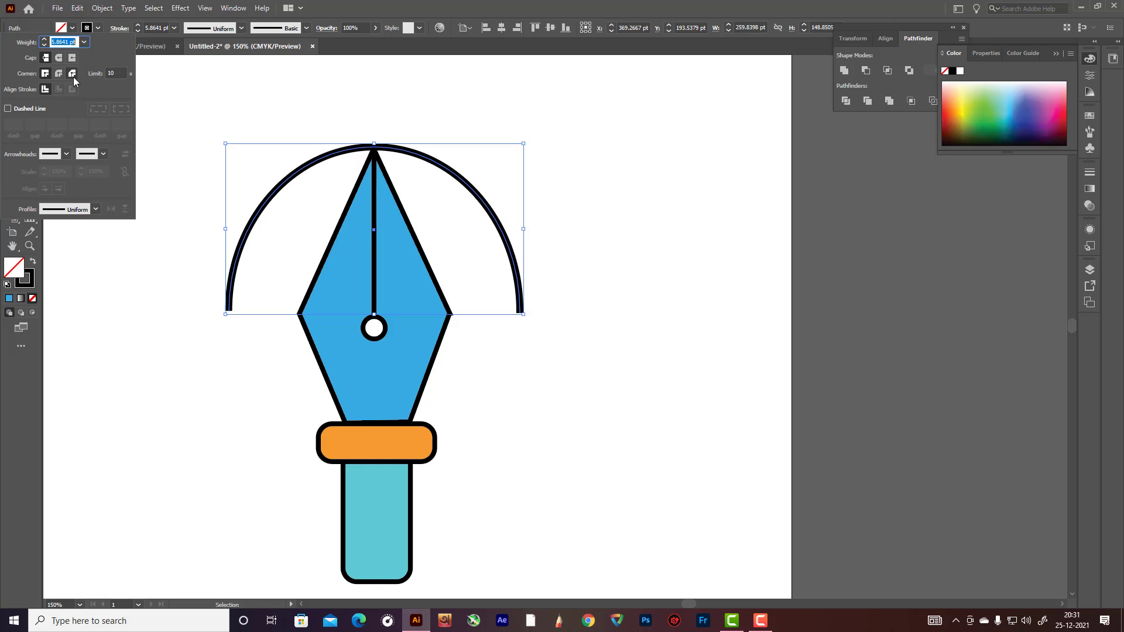
pyautogui.click(58, 58)
pyautogui.click(58, 73)
pyautogui.click(8, 108)
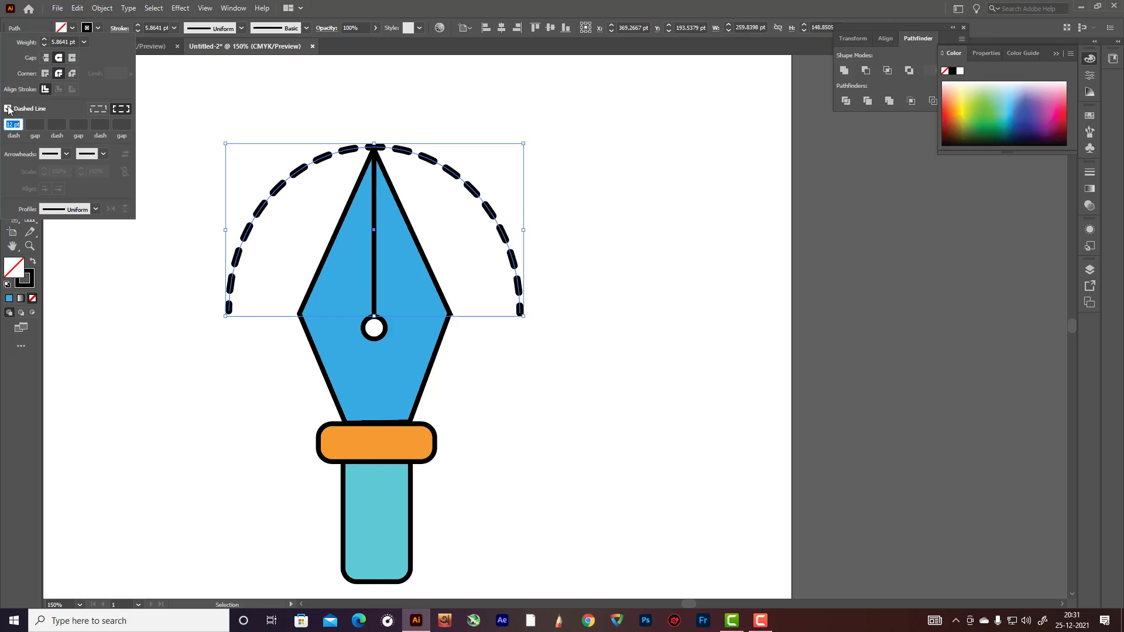
pyautogui.click(159, 120)
pyautogui.click(683, 201)
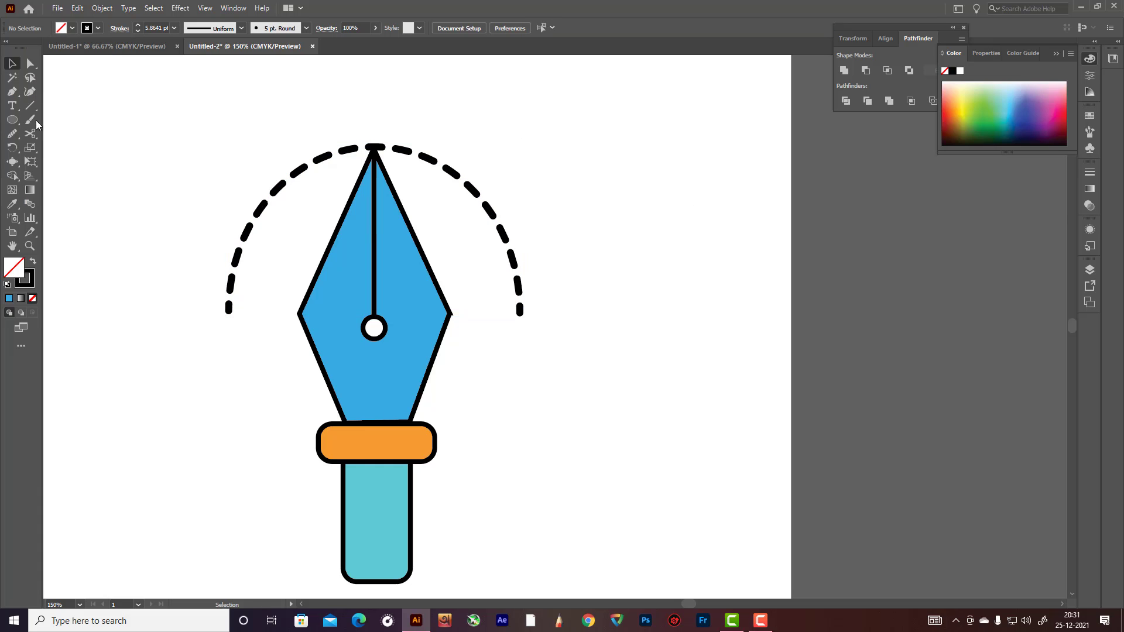
# Draw a rectangle about 32 × 19 pt over the nib's tip and turn off its dashed line.
pyautogui.moveTo(12, 119); pyautogui.dragTo(58, 119)
pyautogui.moveTo(354, 129); pyautogui.dragTo(393, 151)
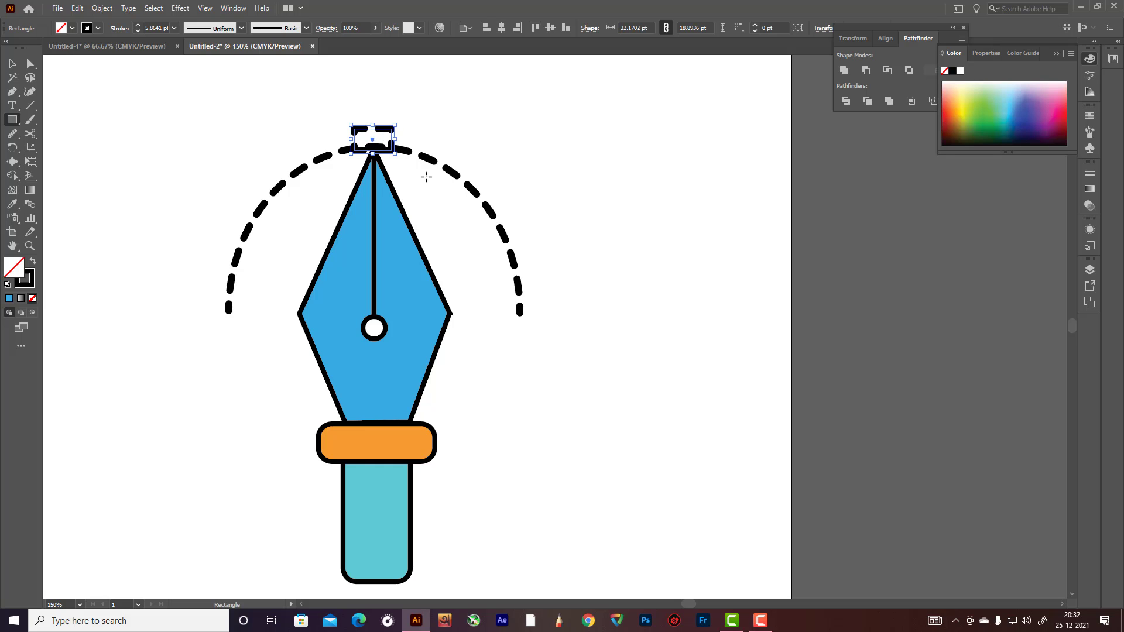
pyautogui.click(120, 28)
pyautogui.click(8, 109)
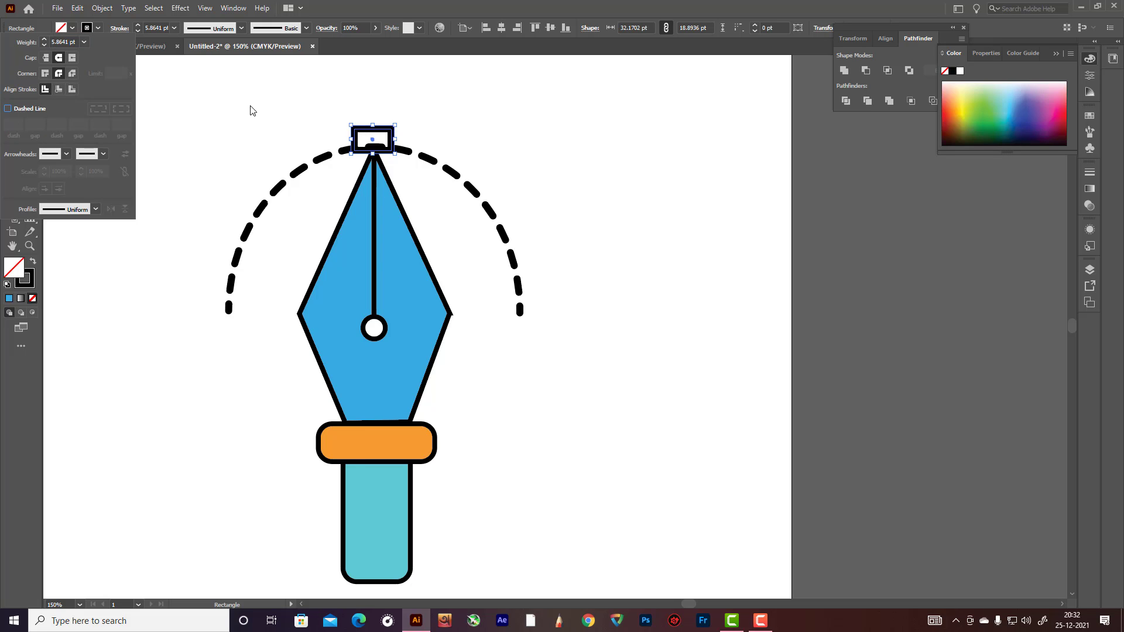
pyautogui.press('Escape')
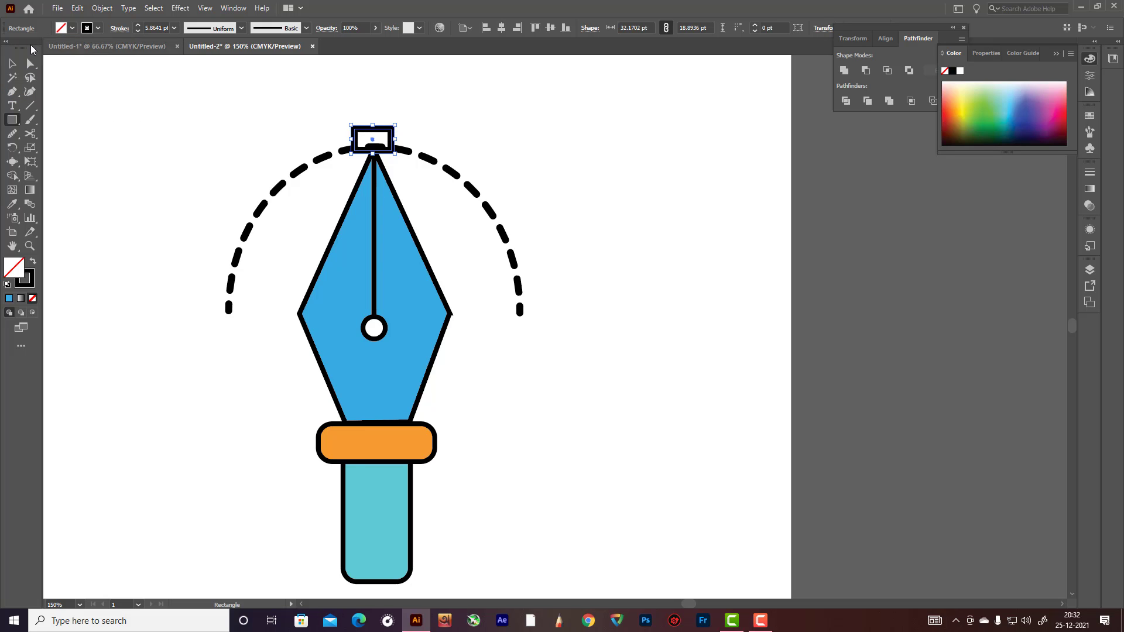
pyautogui.press('v')
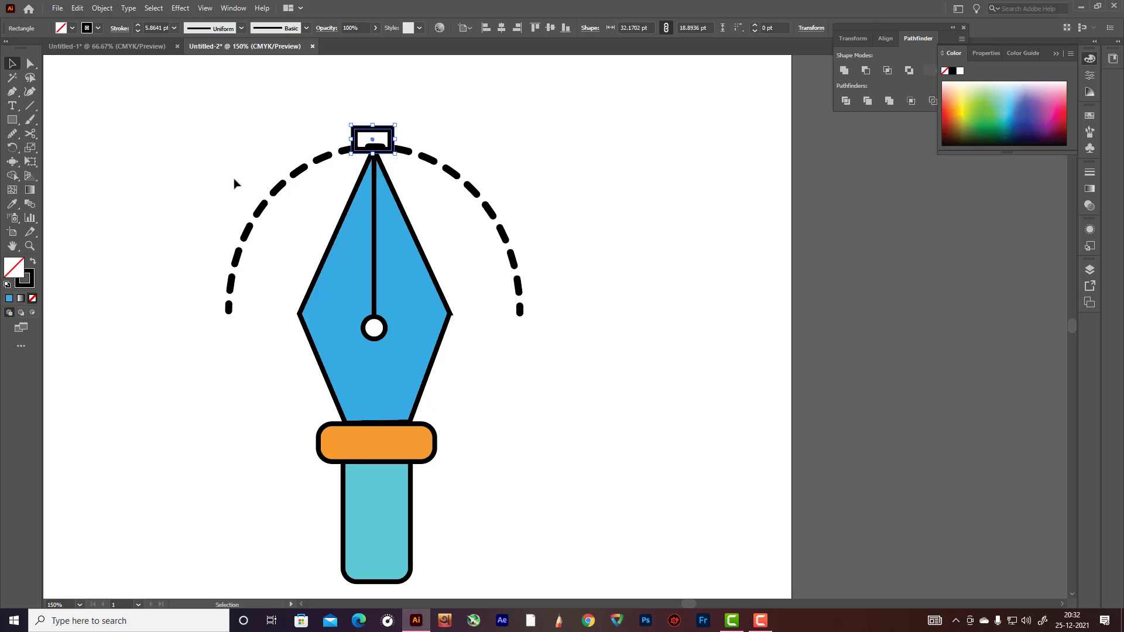
# Fill the small rectangle at the nib's tip with bright orange.
pyautogui.doubleClick(14, 270)
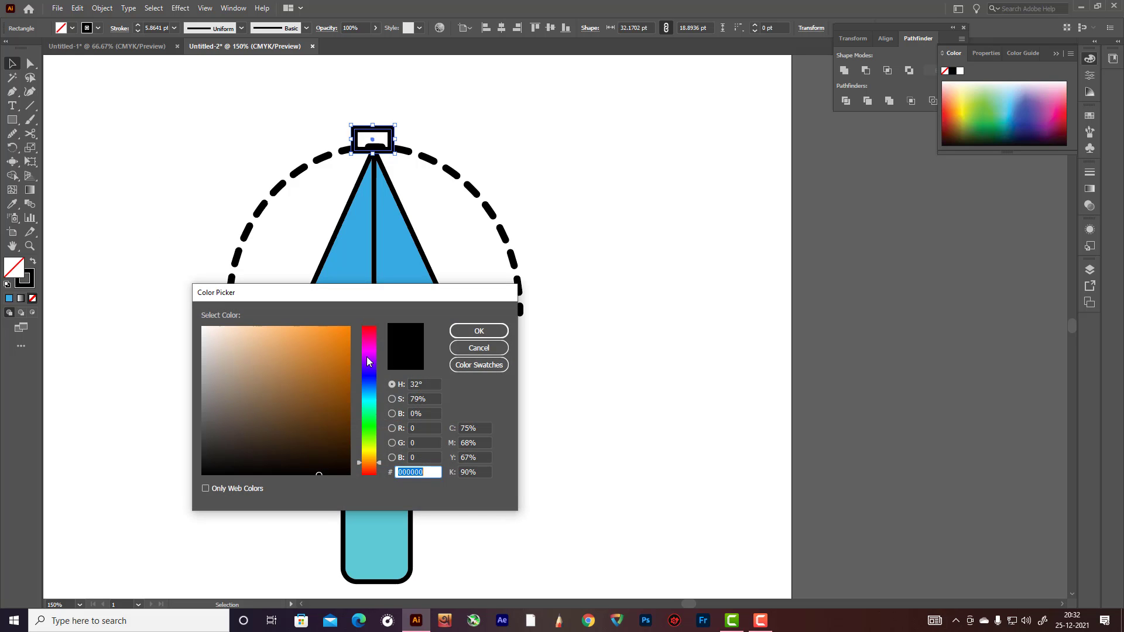
pyautogui.click(346, 337)
pyautogui.click(477, 329)
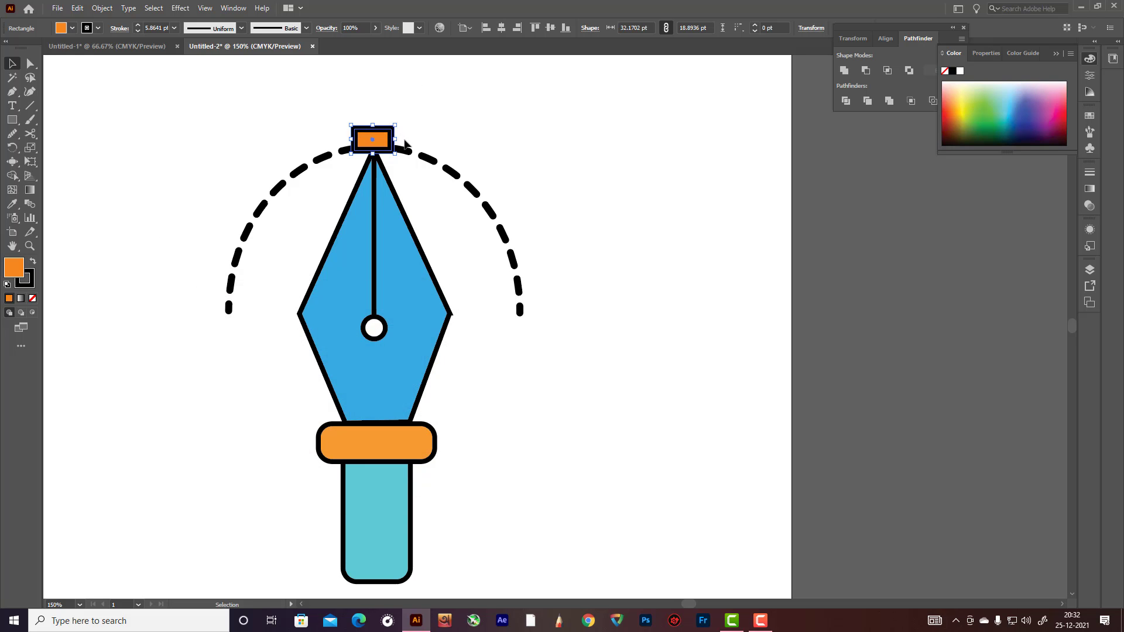
# Resize the small orange rectangle to about 30 × 21 pt and round its corners to about 6.6 pt.
pyautogui.scroll(2, 414, 147)
pyautogui.moveTo(370, 110); pyautogui.dragTo(363, 132)
pyautogui.click(114, 73)
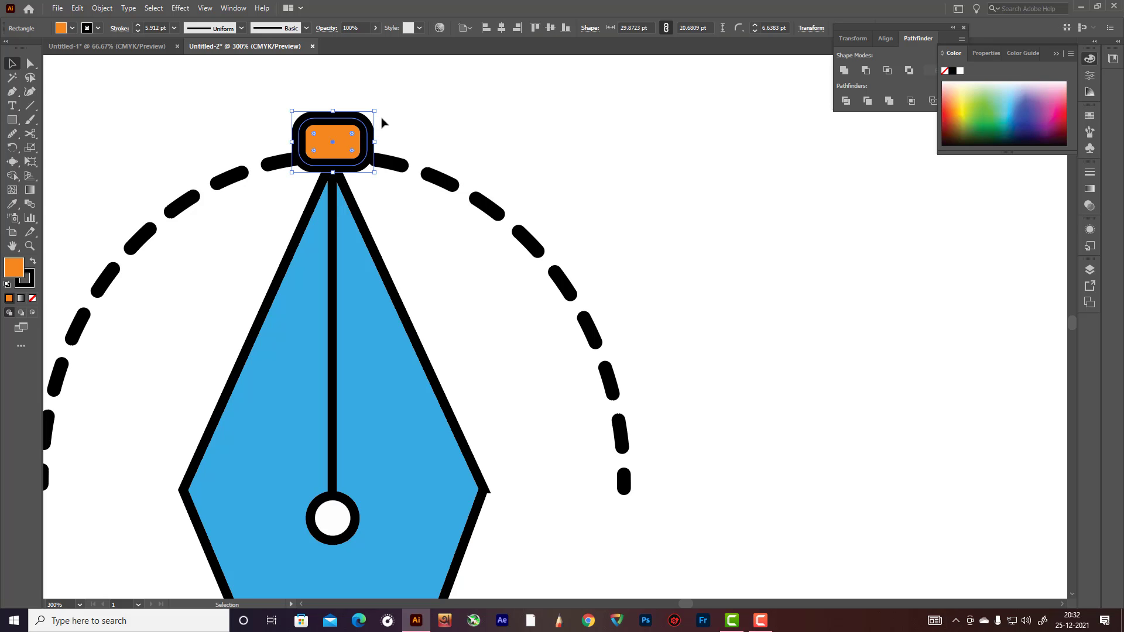
# Place copies of the small orange rectangle, about 26 × 21 pt, on both sides level with the one at the tip.
pyautogui.moveTo(292, 111)
pyautogui.mouseDown()
pyautogui.moveTo(736, 135)
pyautogui.moveTo(702, 153)
pyautogui.moveTo(273, 156)
pyautogui.moveTo(95, 139)
pyautogui.mouseUp()
pyautogui.scroll(-5, 109, 141)
pyautogui.scroll(3, 108, 141)
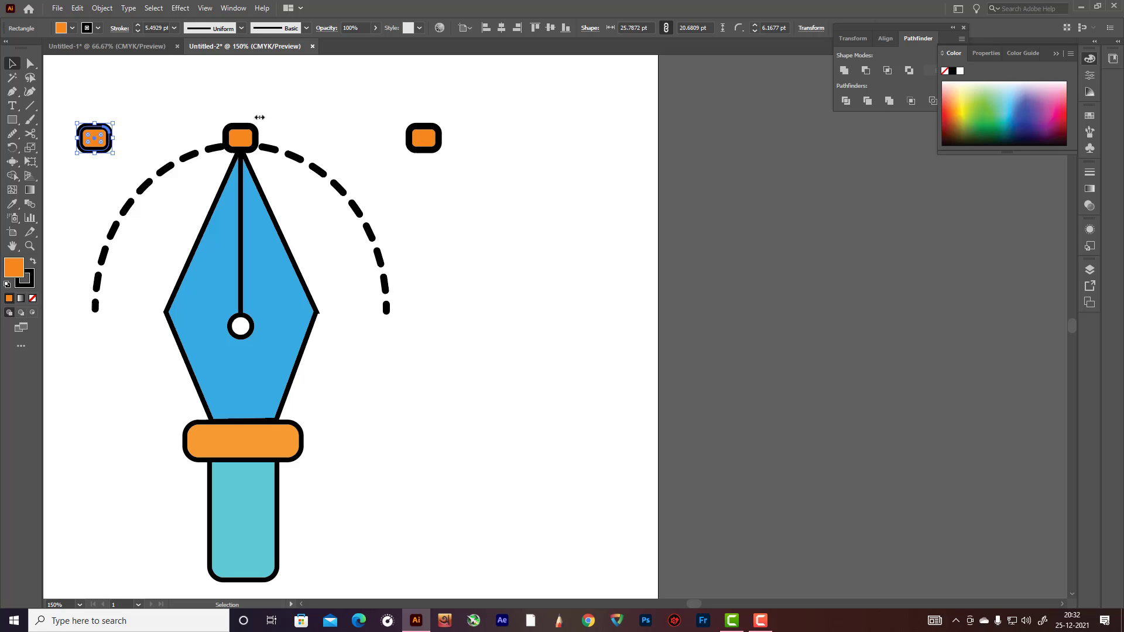
pyautogui.click(302, 83)
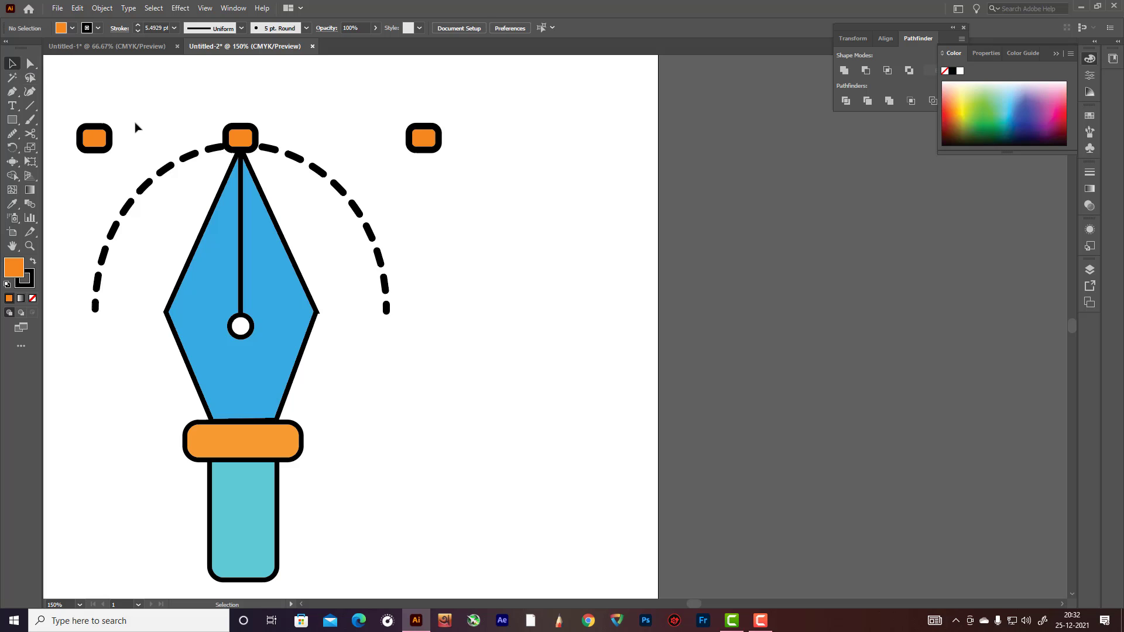
# Align the two outer orange rectangles with each other by their vertical centres.
pyautogui.click(109, 138)
pyautogui.keyDown('shift'); pyautogui.click(423, 138); pyautogui.keyUp('shift')
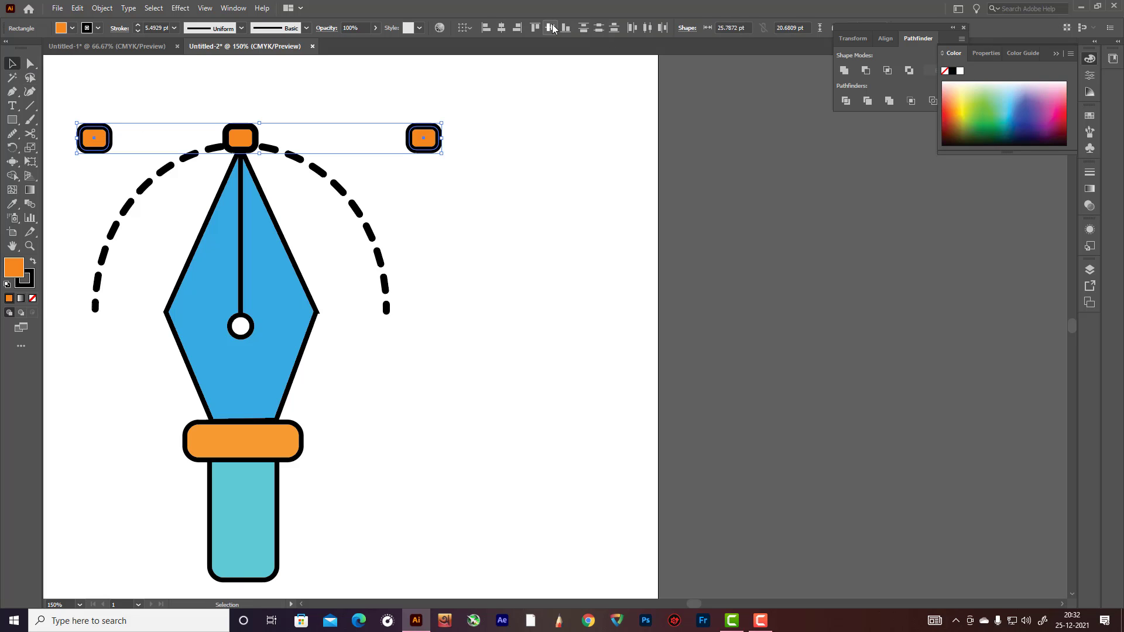
pyautogui.click(432, 148)
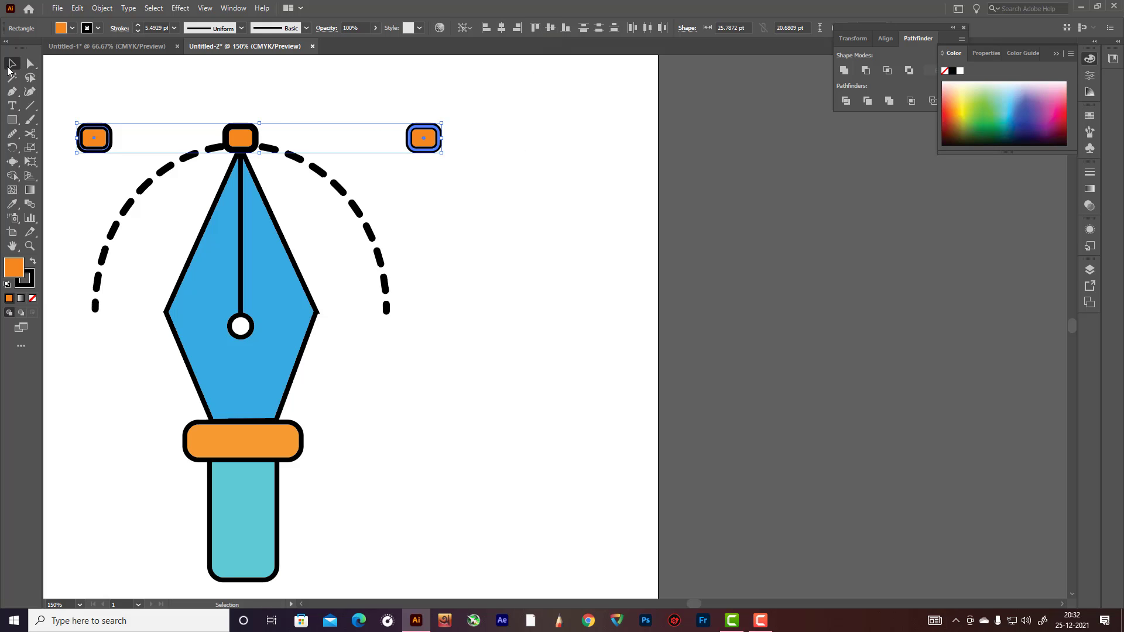
pyautogui.click(287, 83)
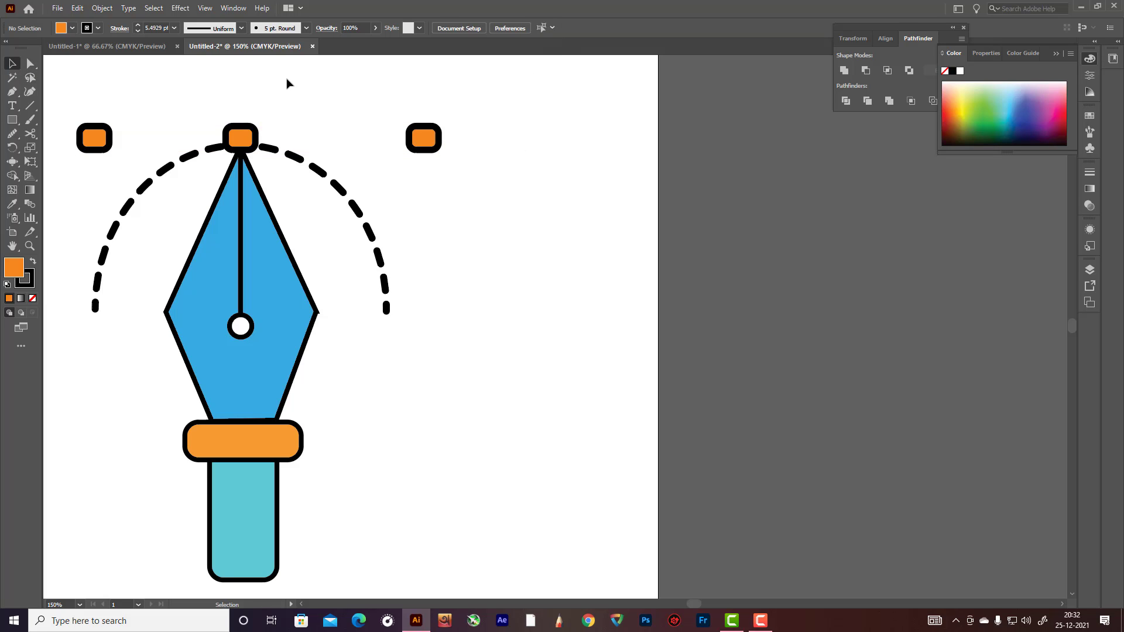
# Draw an unfilled straight line about 290 pt long with the Pen tool between the centres of the two outer orange rectangles.
pyautogui.click(12, 91)
pyautogui.click(34, 299)
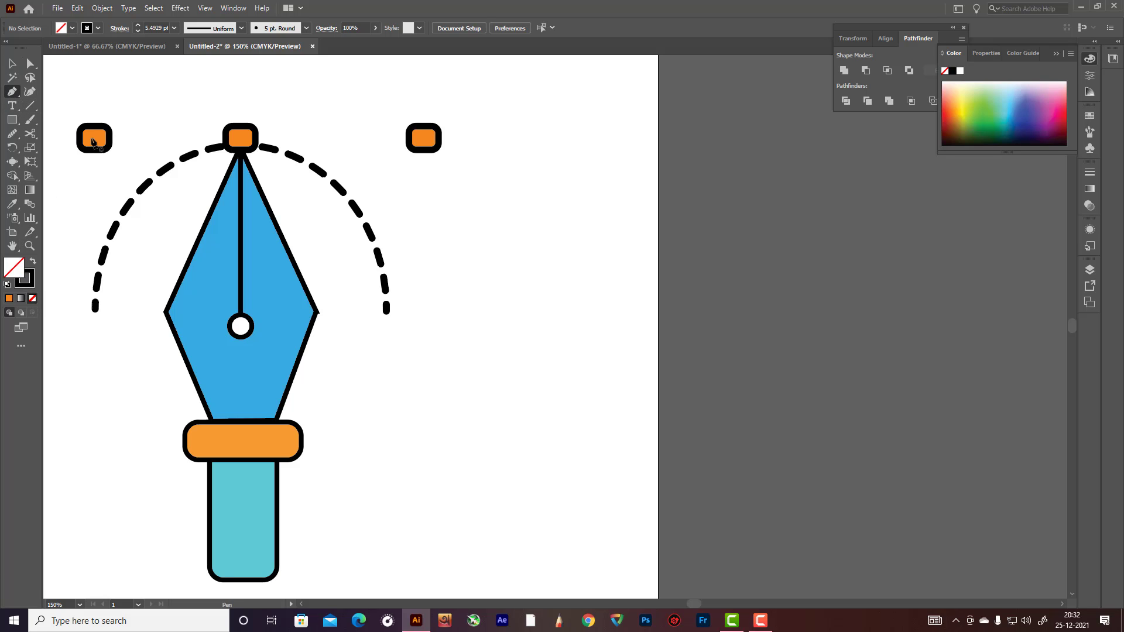
pyautogui.click(91, 138)
pyautogui.click(424, 138)
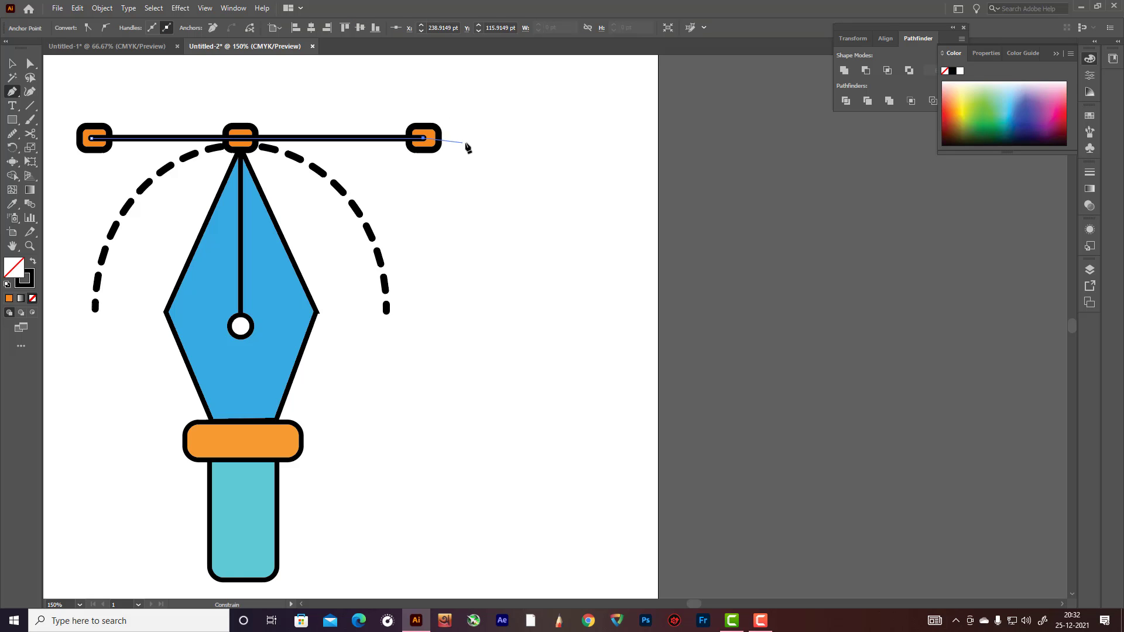
pyautogui.click(11, 63)
# Send the horizontal line behind the three small orange rectangles.
pyautogui.click(143, 82)
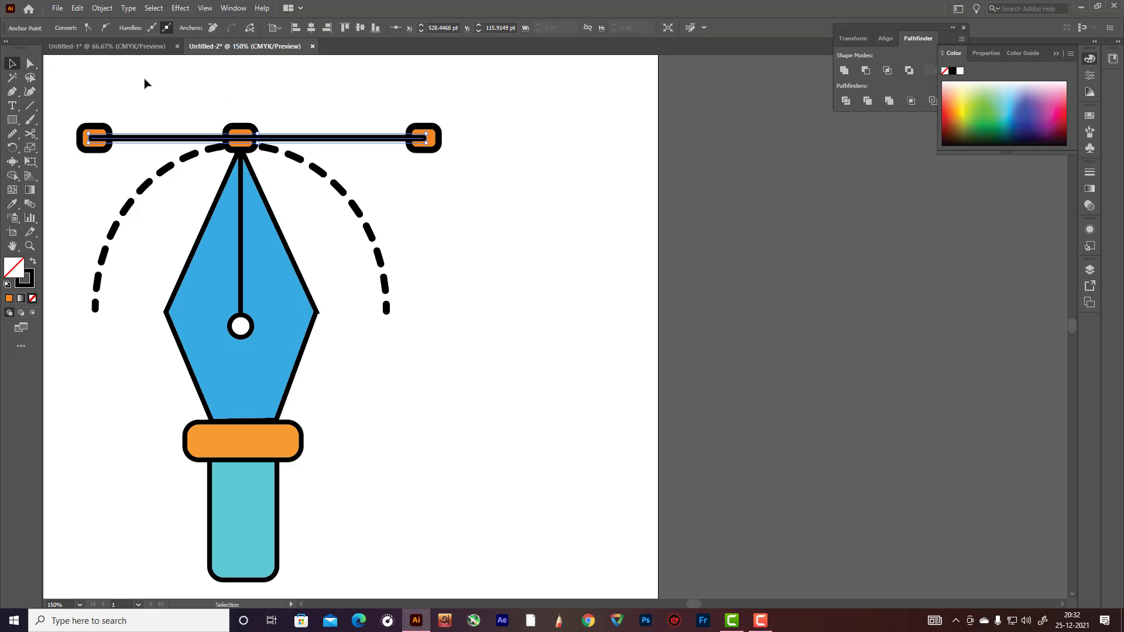
pyautogui.click(312, 139)
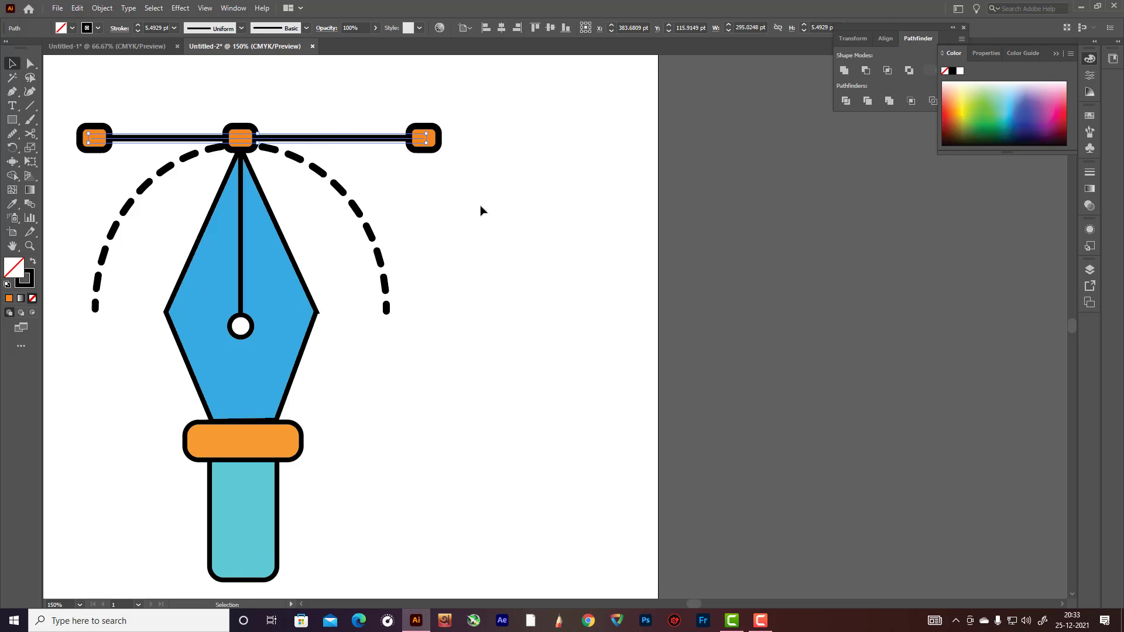
pyautogui.click(499, 226)
# Select the whole pen illustration and move it to the middle of the artboard.
pyautogui.scroll(-1, 498, 252)
pyautogui.scroll(-2, 405, 275)
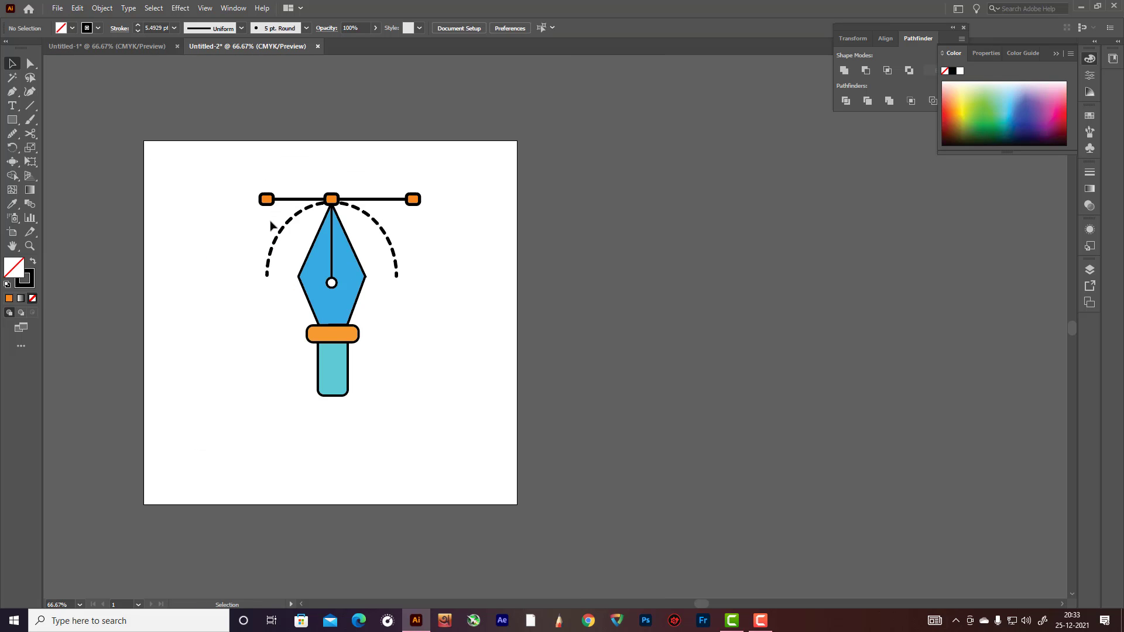
pyautogui.moveTo(224, 169); pyautogui.dragTo(513, 447)
pyautogui.moveTo(346, 275); pyautogui.dragTo(335, 311)
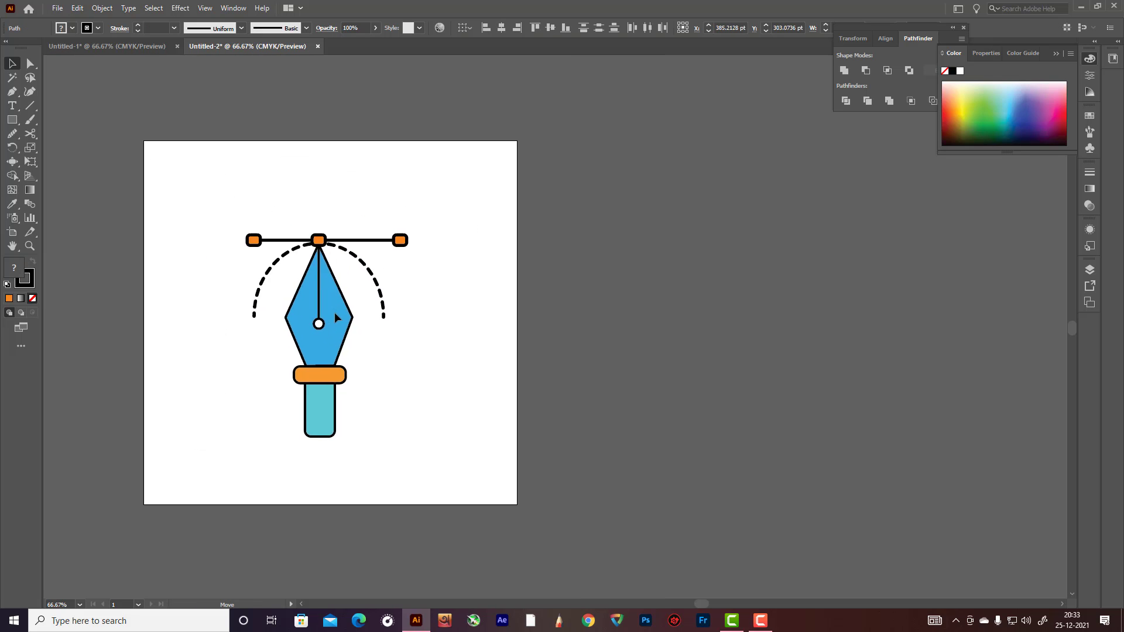
pyautogui.click(323, 226)
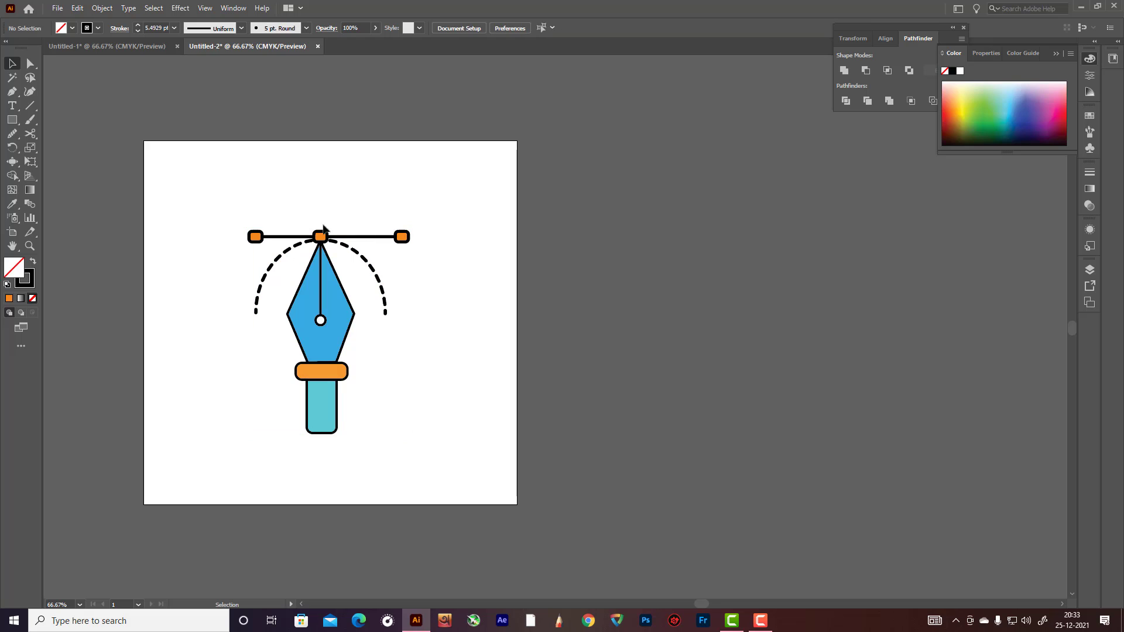
# Shift the left orange rectangle and the horizontal line slightly to the left to balance them around the nib.
pyautogui.click(255, 237)
pyautogui.keyDown('shift'); pyautogui.click(275, 237); pyautogui.keyUp('shift')
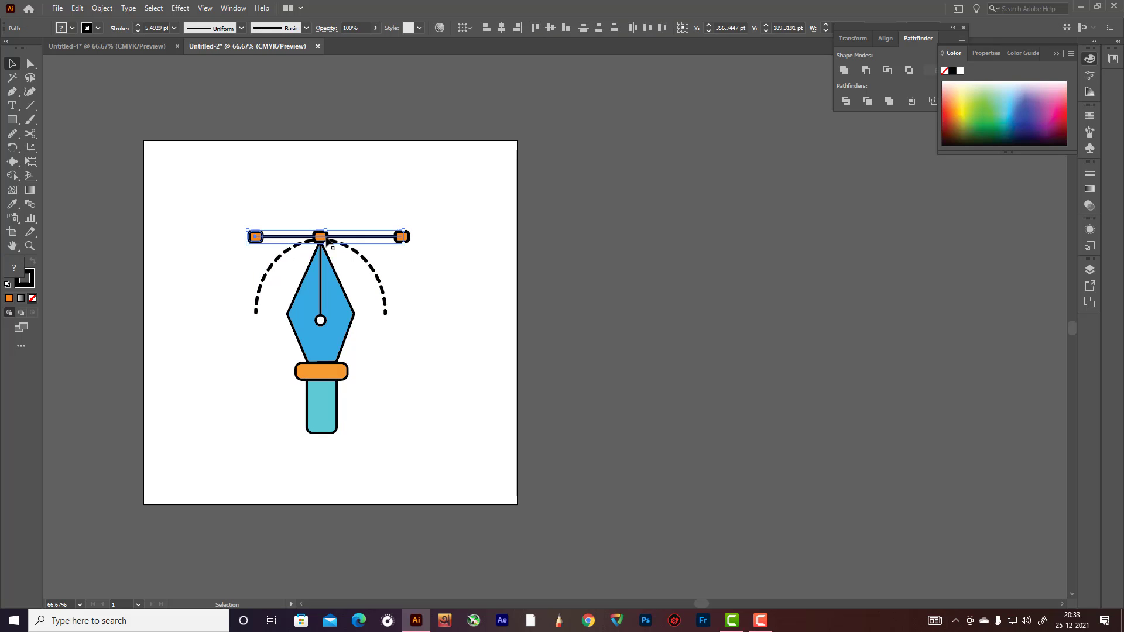
pyautogui.moveTo(324, 236); pyautogui.dragTo(322, 235)
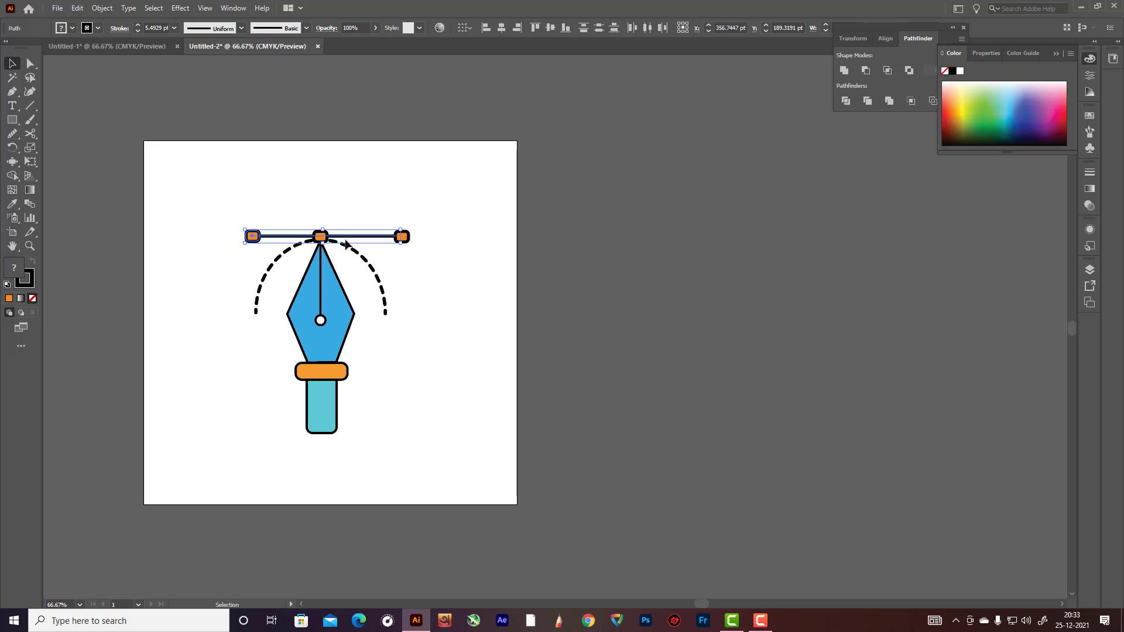
pyautogui.click(468, 269)
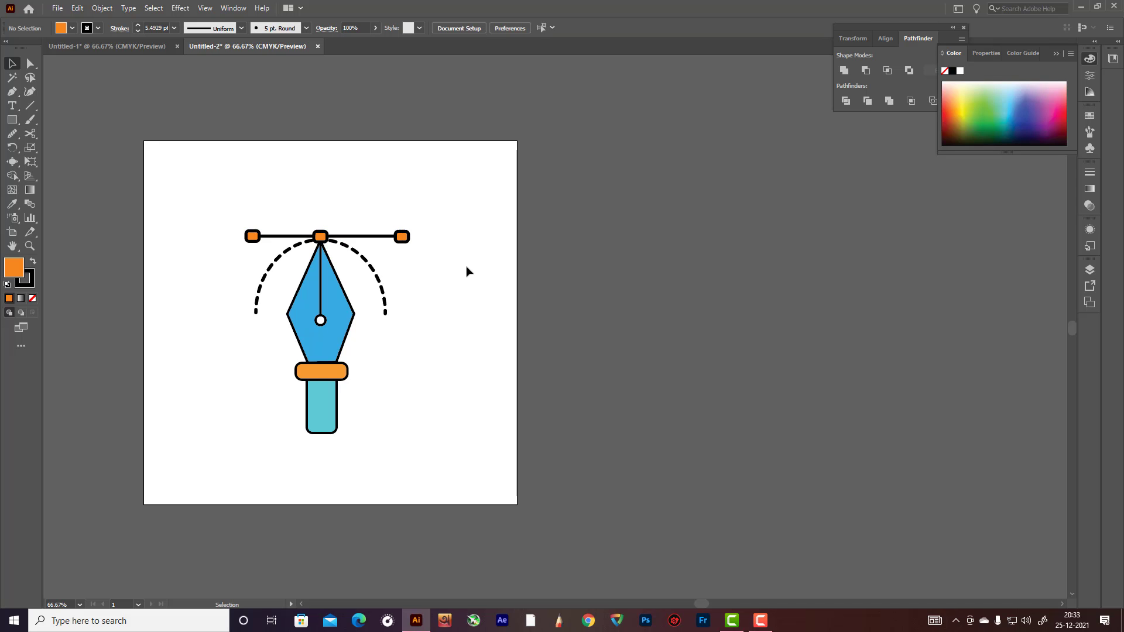